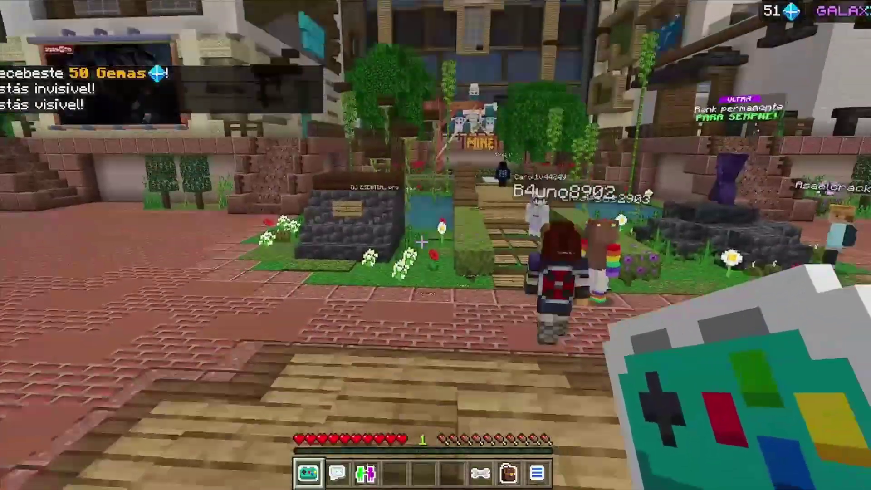
key("w")
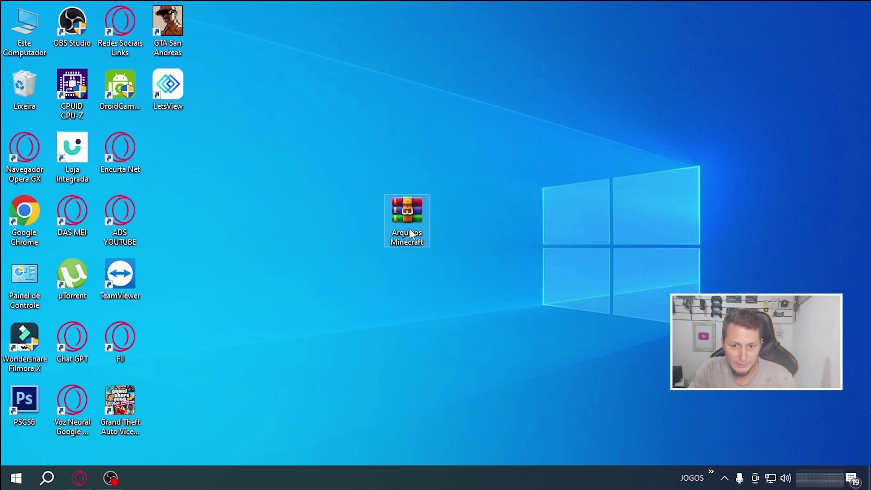
Open the Microsoft Store and search for "minecraft for windows"
left_click(51, 478)
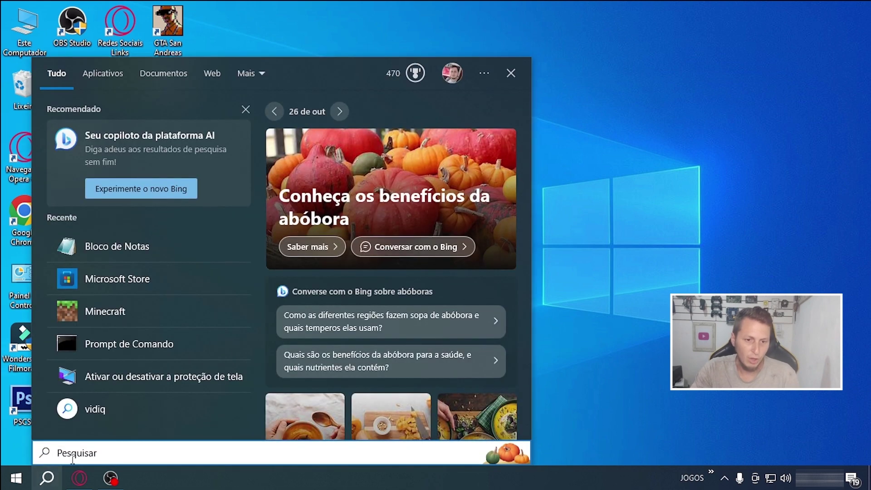
mouse_move(66, 481)
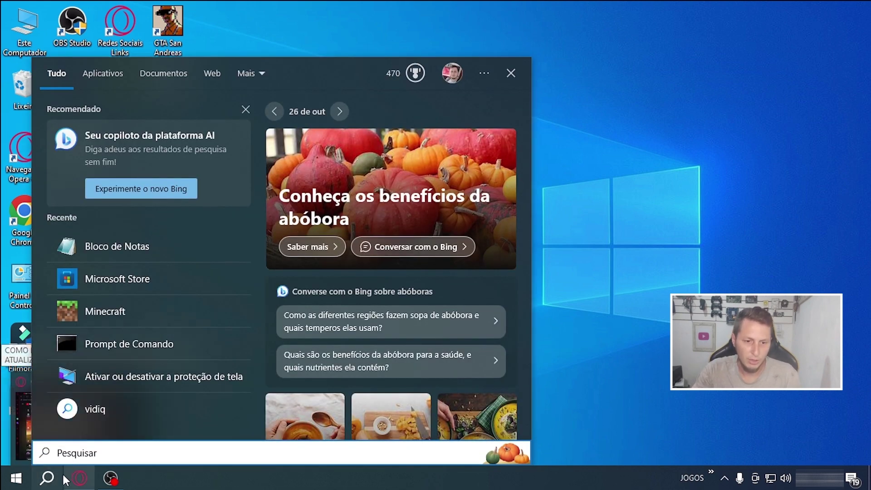
left_click(108, 282)
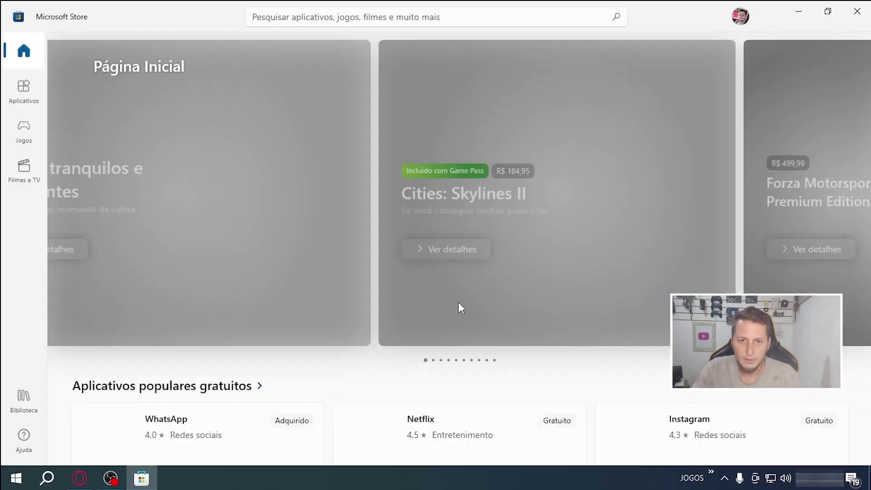
left_click(331, 18)
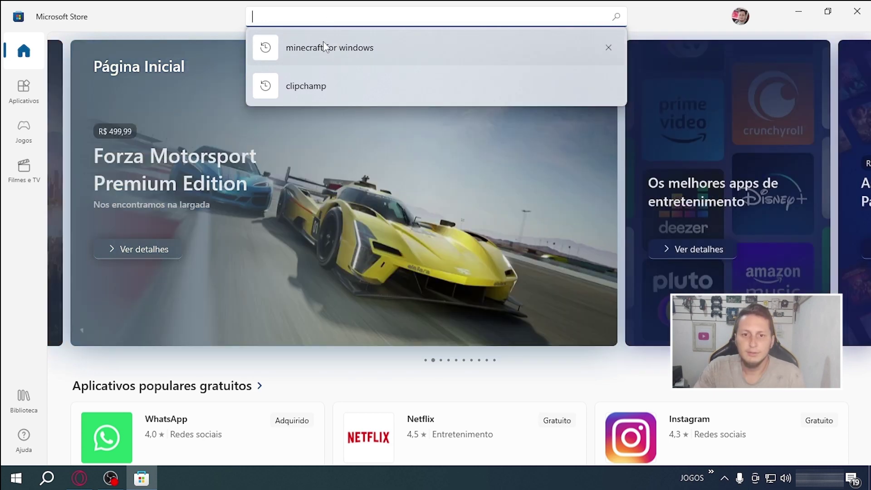
left_click(323, 46)
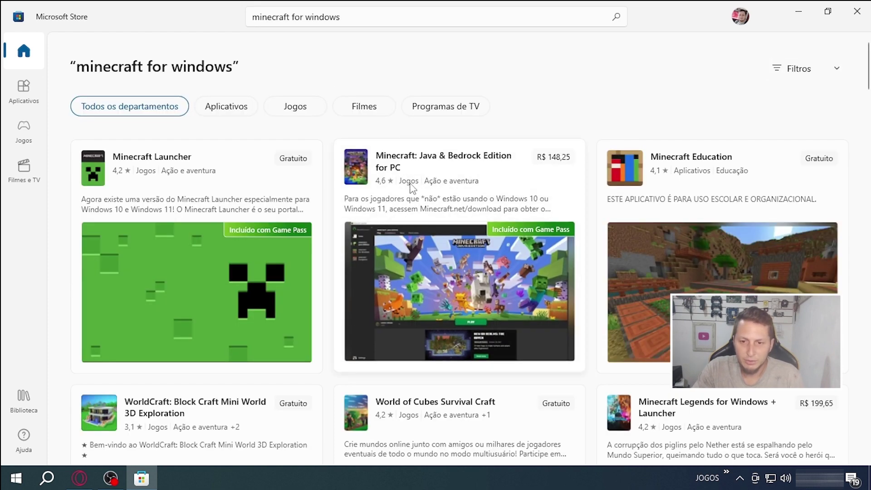
View the Minecraft for Windows page through the Minecraft: Java & Bedrock Edition for PC bundle, and close the store
mouse_move(429, 224)
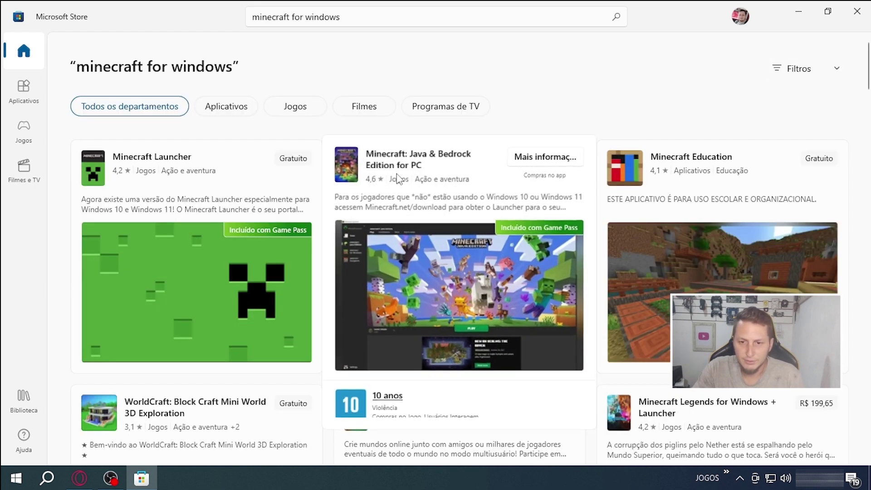
left_click(422, 284)
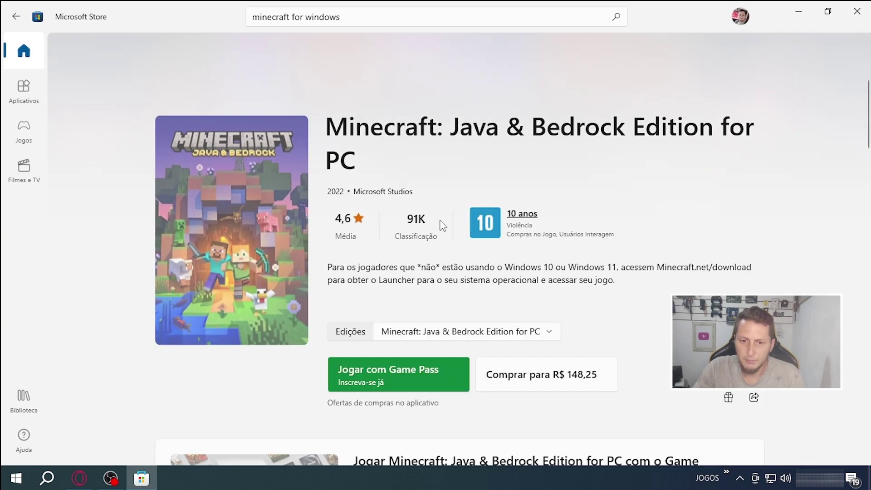
scroll(451, 242, "down", 5)
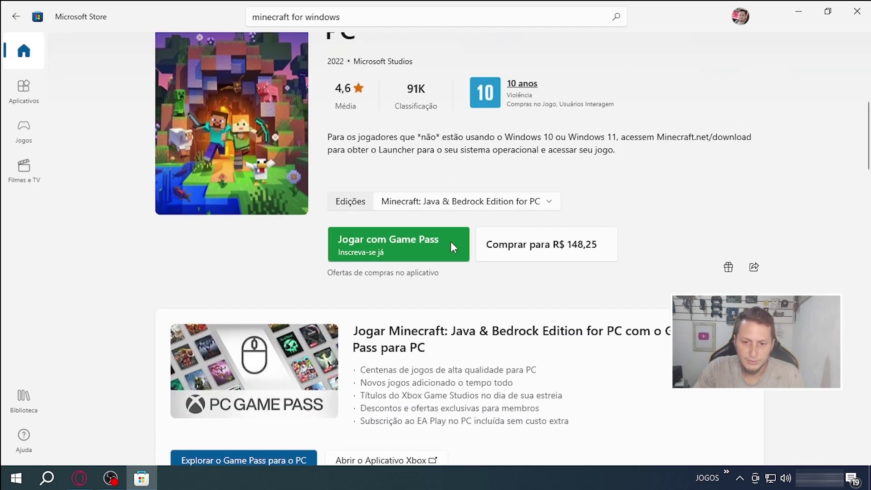
scroll(453, 248, "down", 10)
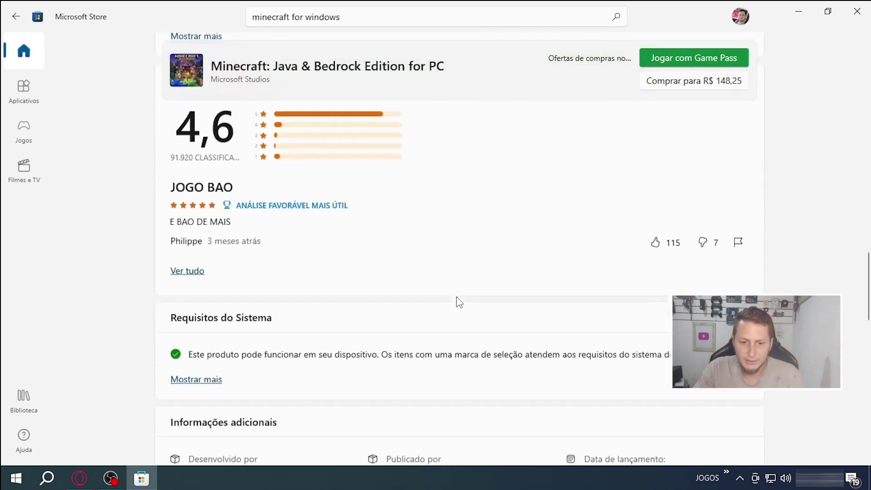
scroll(466, 309, "down", 10)
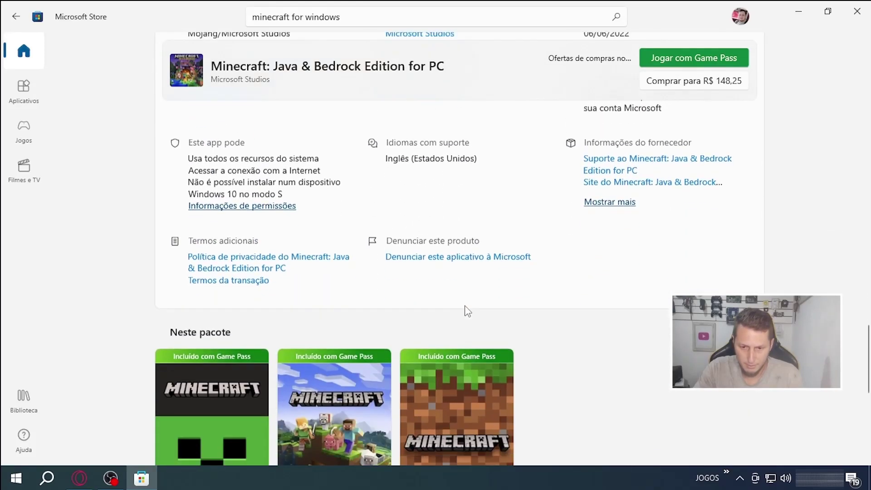
scroll(575, 298, "down", 2)
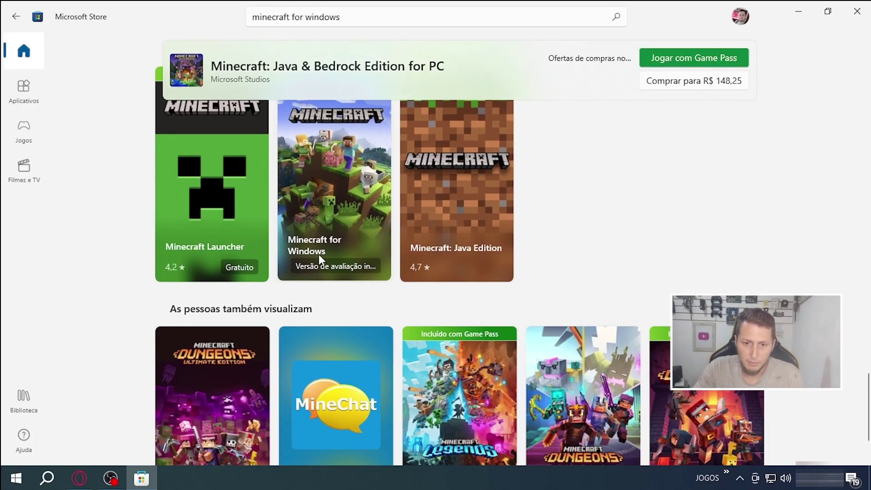
mouse_move(337, 216)
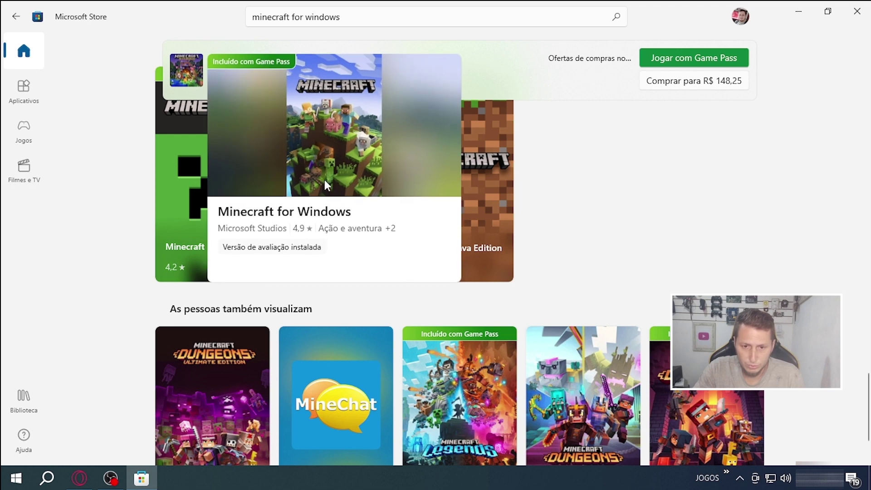
left_click(325, 181)
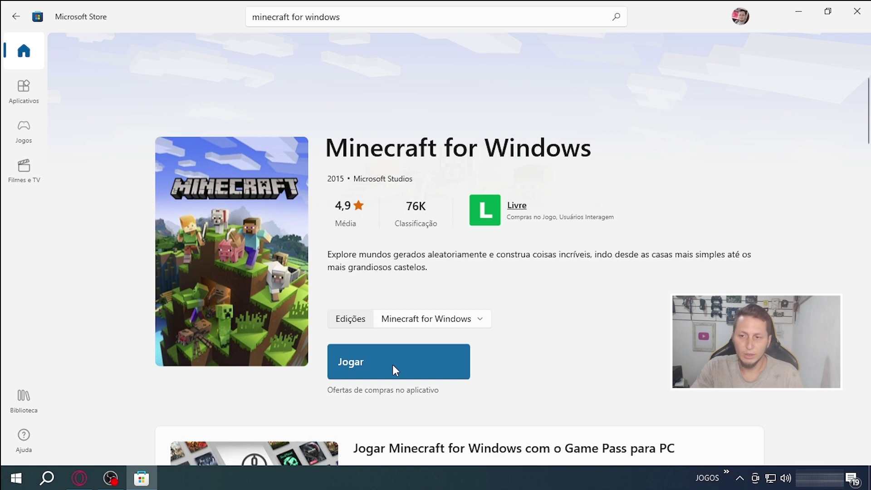
left_click(853, 17)
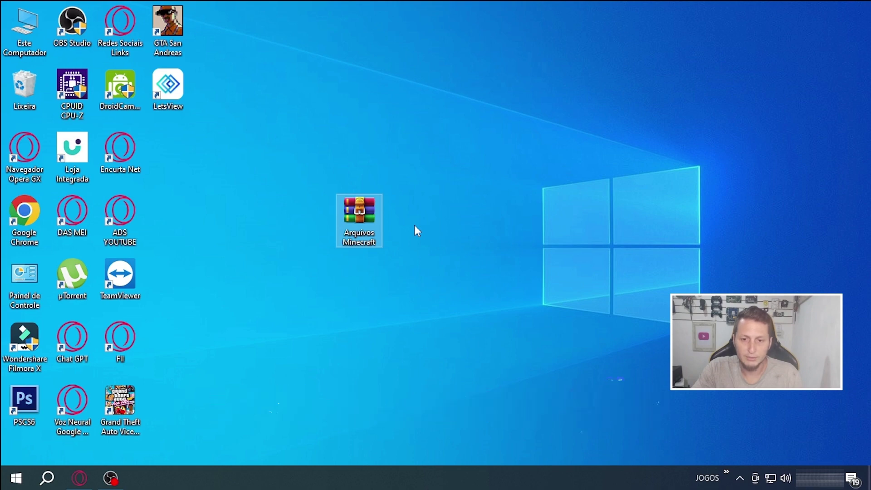
Extract the Arquivos Minecraft archive into its own folder and place that folder beside the archive on the desktop
right_click(359, 212)
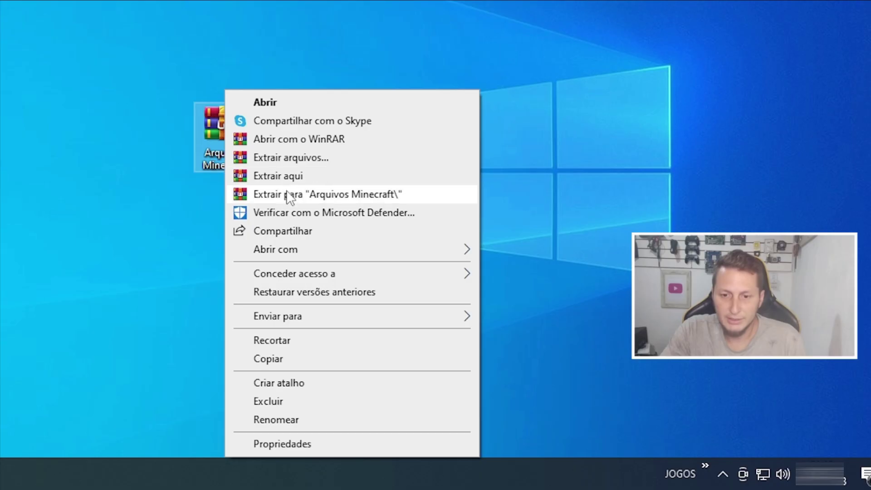
left_click(354, 197)
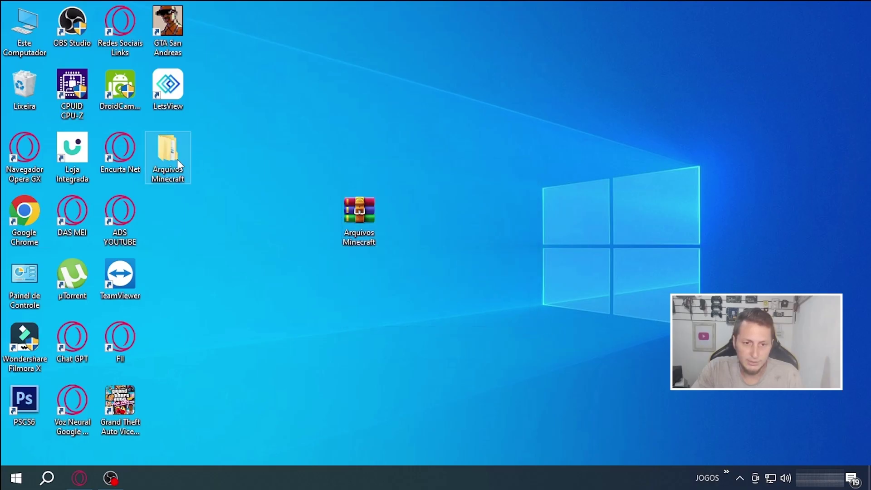
left_click_drag(177, 159, 476, 188)
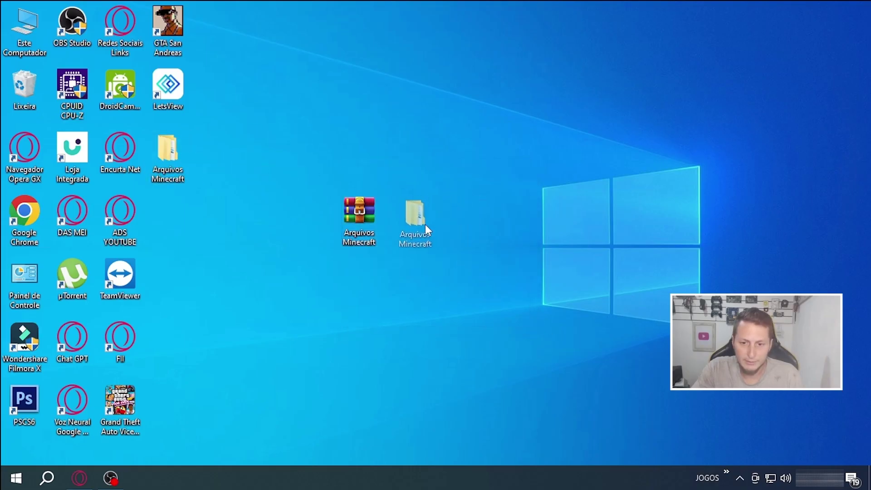
left_click_drag(425, 224, 426, 226)
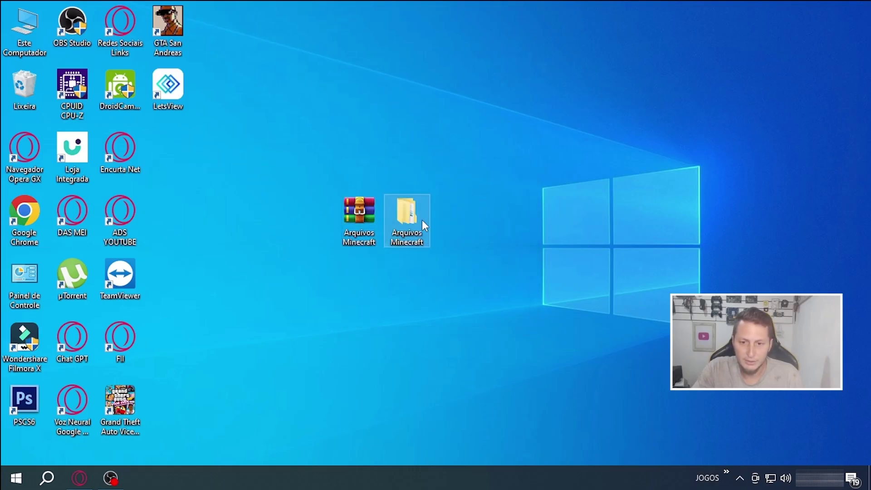
Run the UnlockerPortable application from the extracted Arquivos Minecraft folder and move its file browsing window aside
double_click(421, 216)
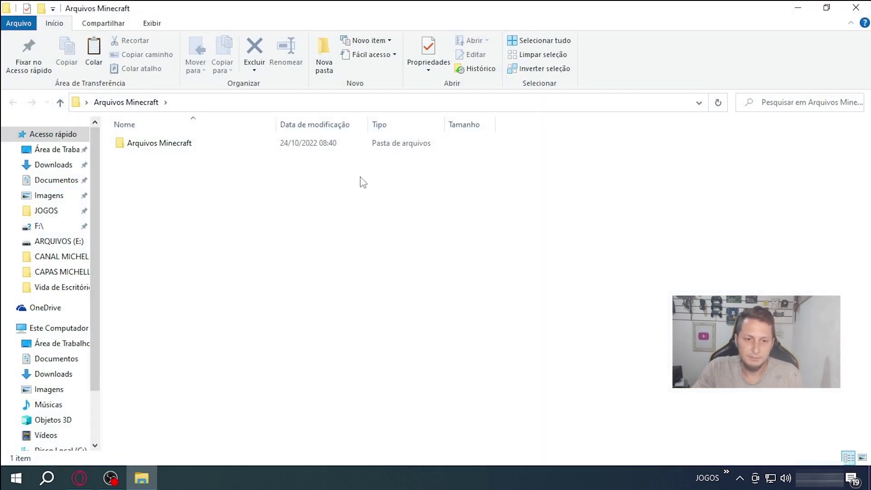
double_click(144, 144)
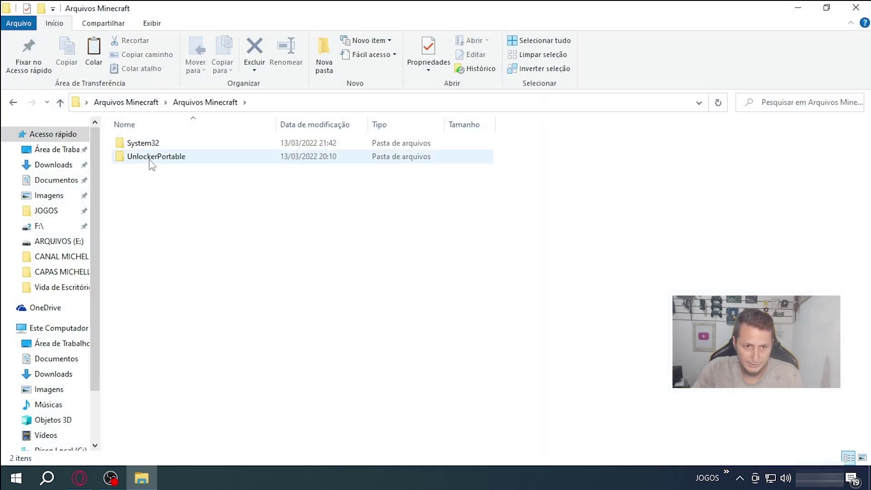
double_click(150, 158)
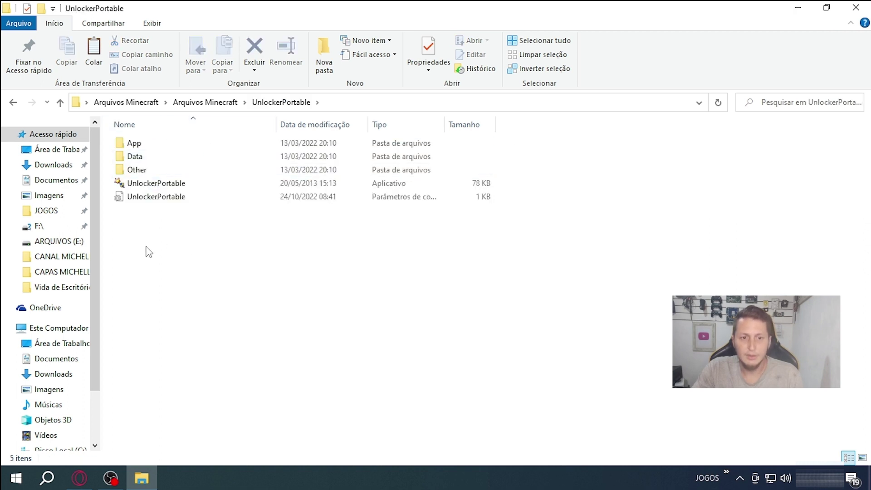
left_click(136, 188)
double_click(137, 188)
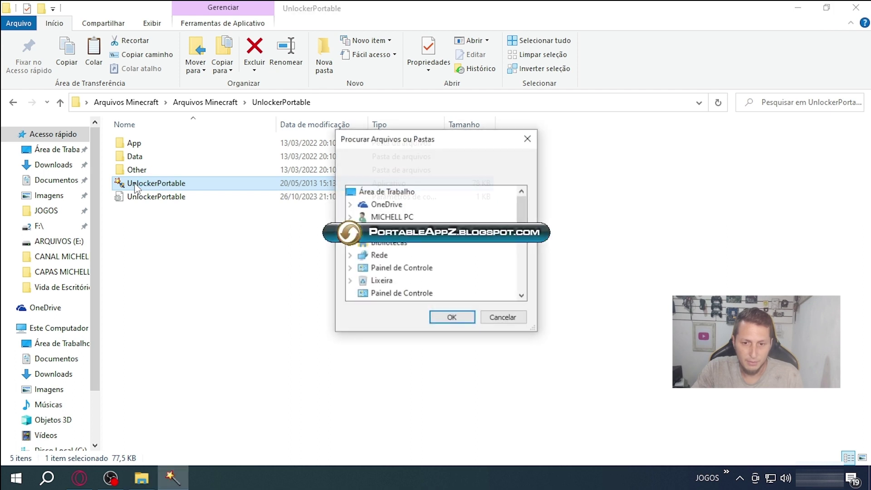
left_click_drag(395, 154, 705, 183)
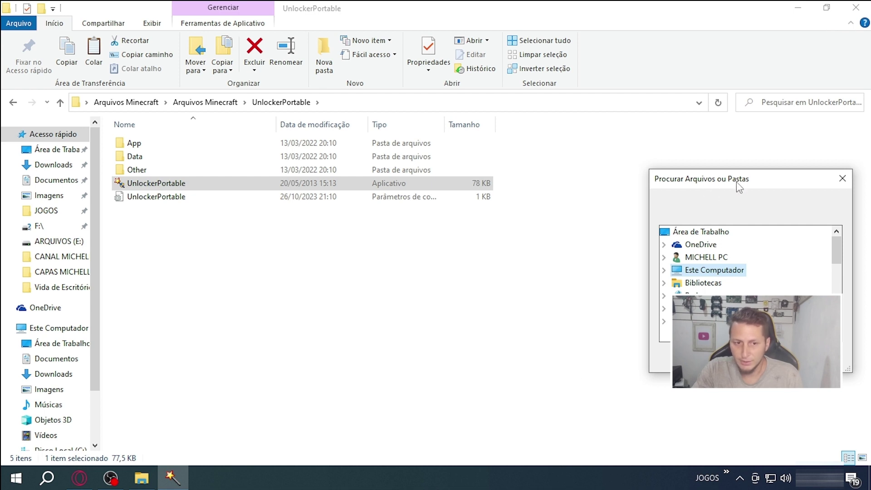
Minimize the UnlockerPortable folder and open the System32 folder inside Windows on Disco Local (C:)
left_click(798, 8)
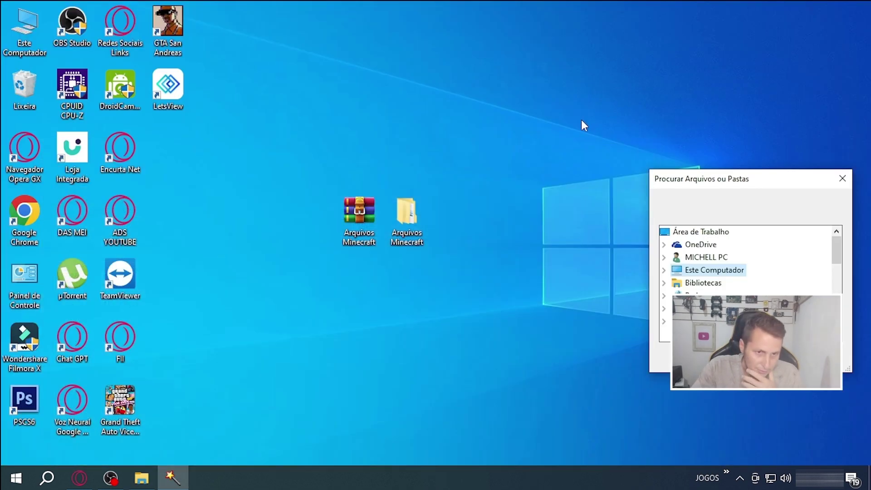
double_click(25, 28)
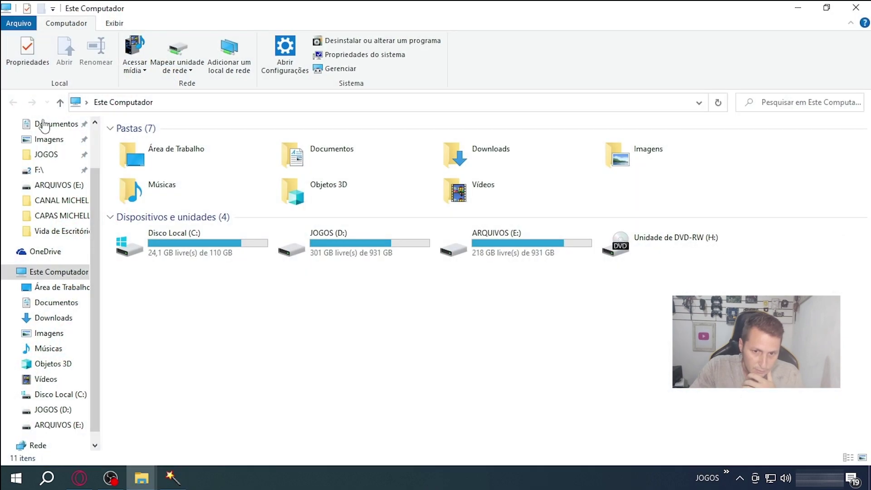
double_click(174, 238)
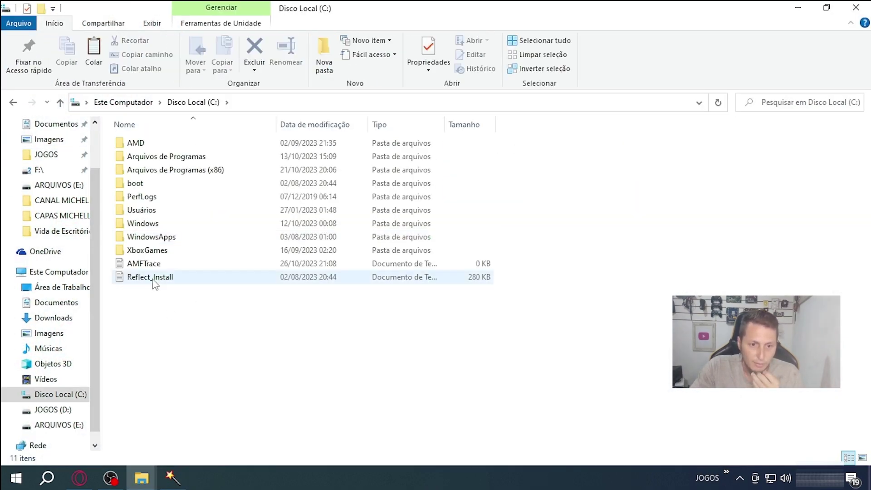
double_click(146, 224)
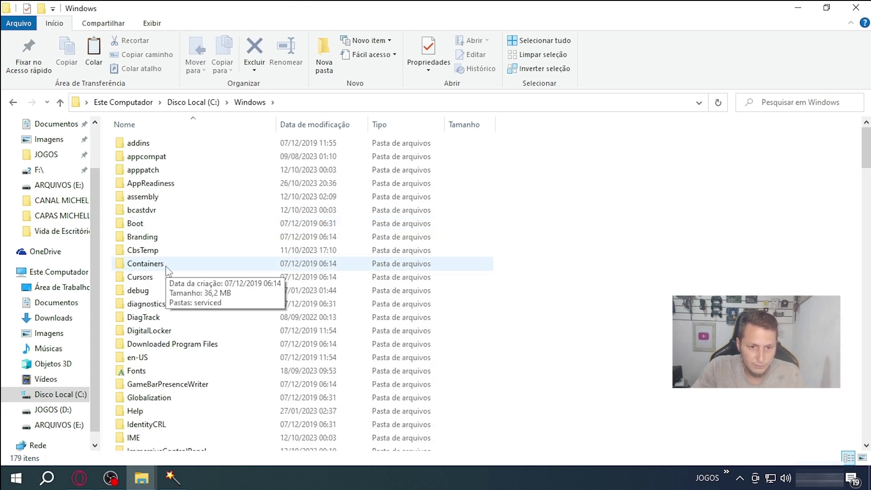
scroll(161, 291, "down", 8)
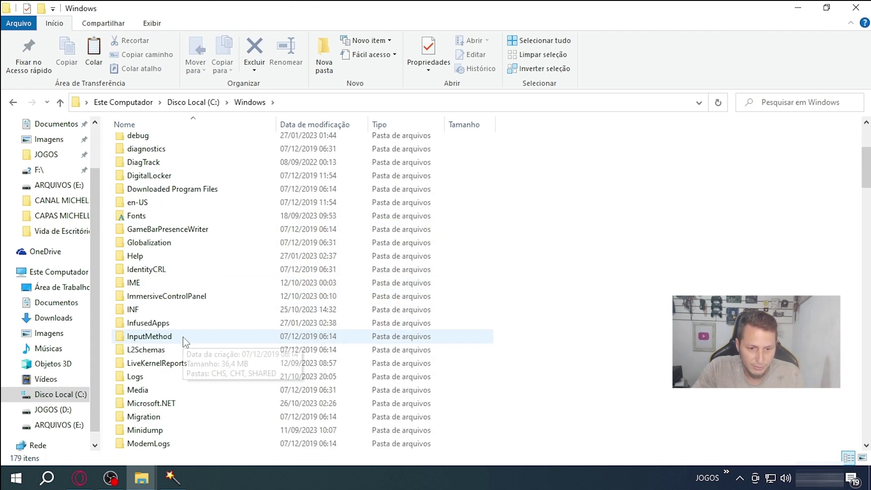
scroll(198, 381, "down", 8)
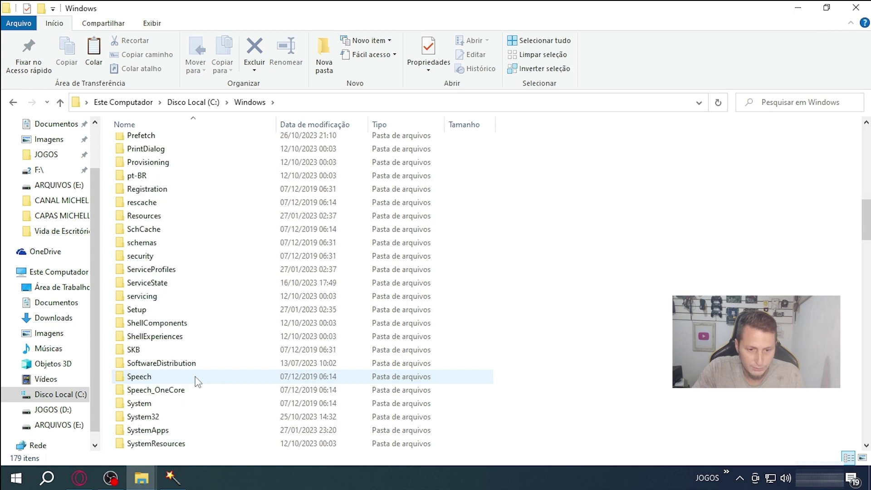
double_click(155, 333)
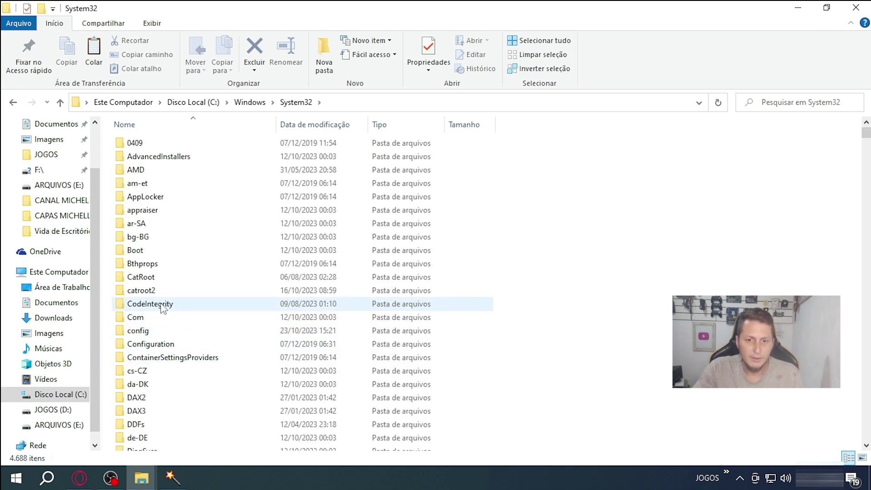
Find Windows.ApplicationModel.Store.dll in the Windows System32 folder, copy it, and minimize the folder window
scroll(220, 379, "down", 6)
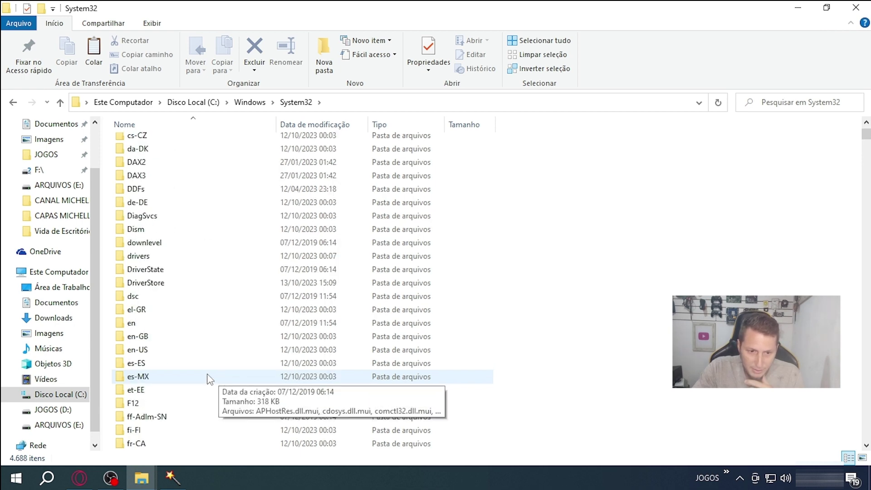
left_click(209, 380)
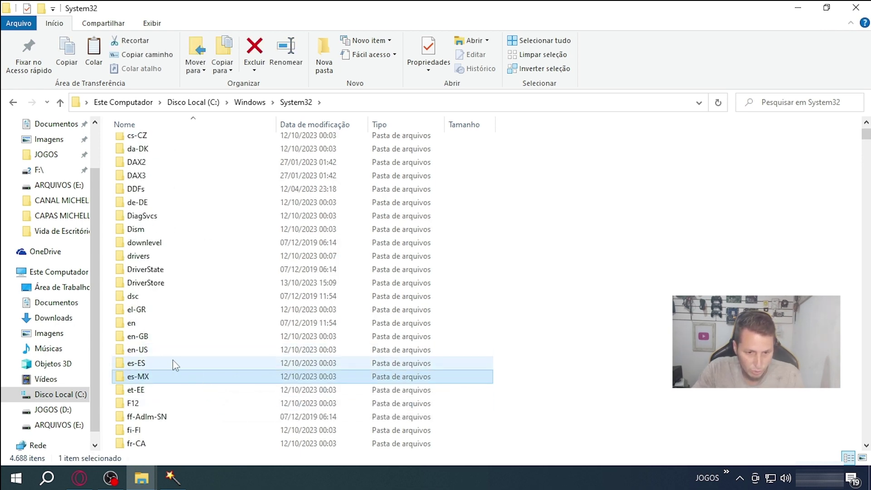
key("w")
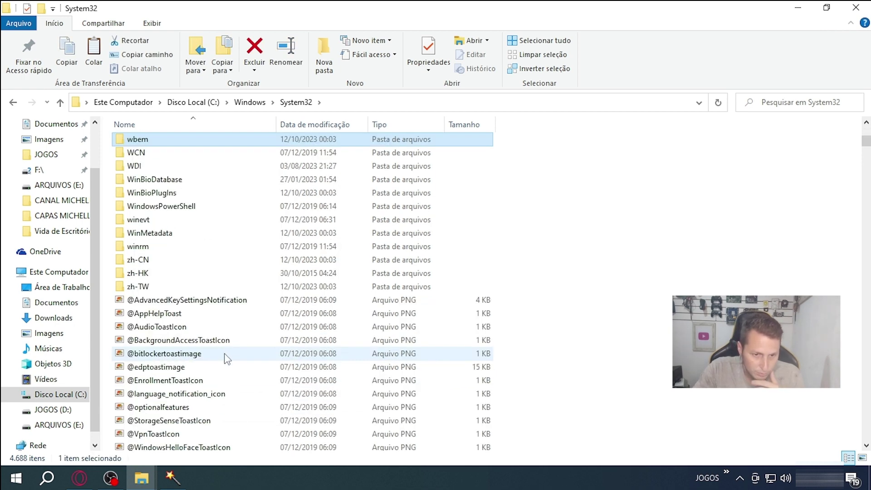
scroll(170, 316, "down", 4)
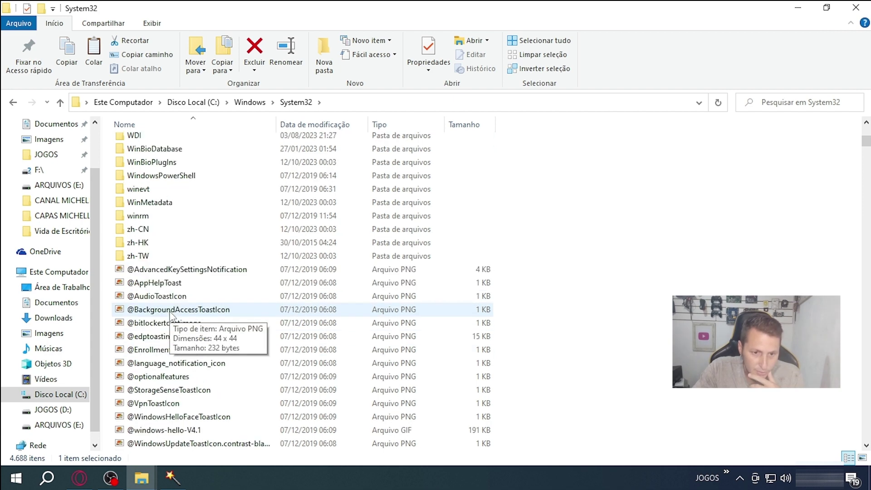
scroll(170, 316, "down", 15)
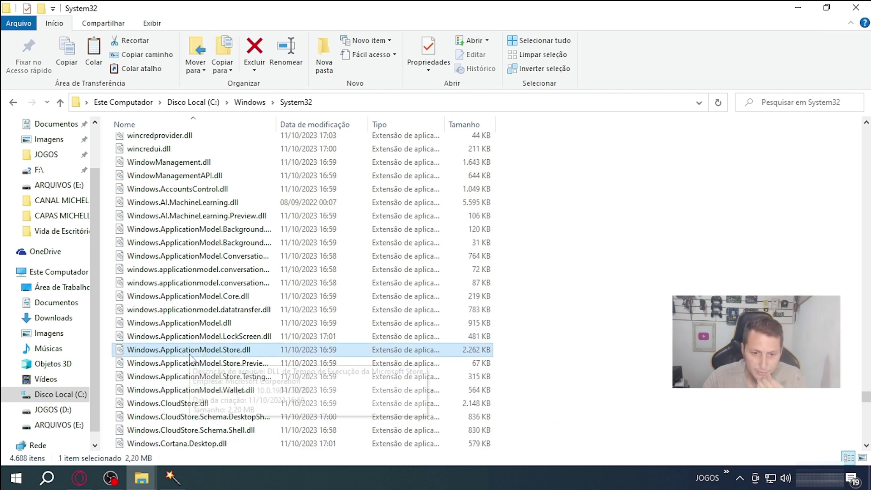
right_click(176, 354)
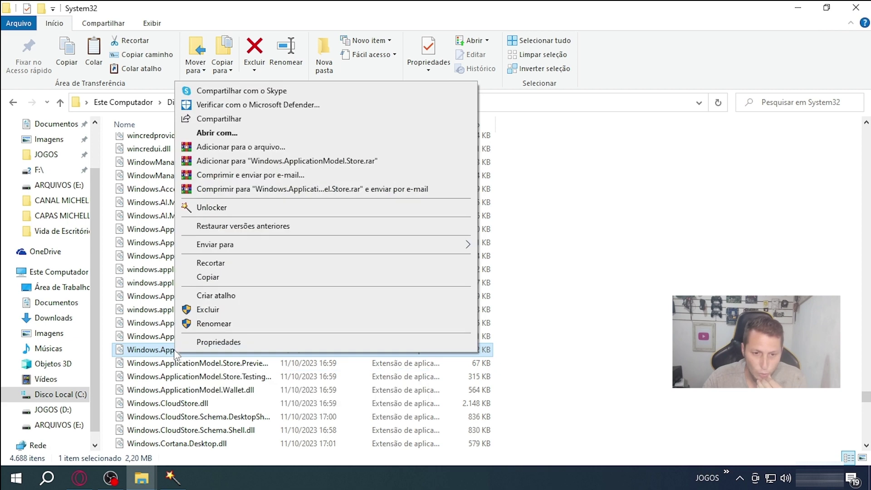
left_click(203, 277)
left_click(202, 284)
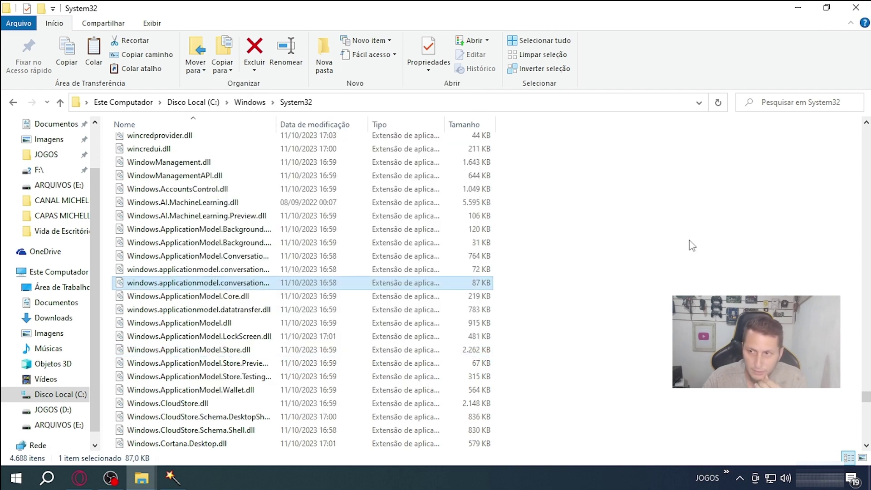
left_click(798, 13)
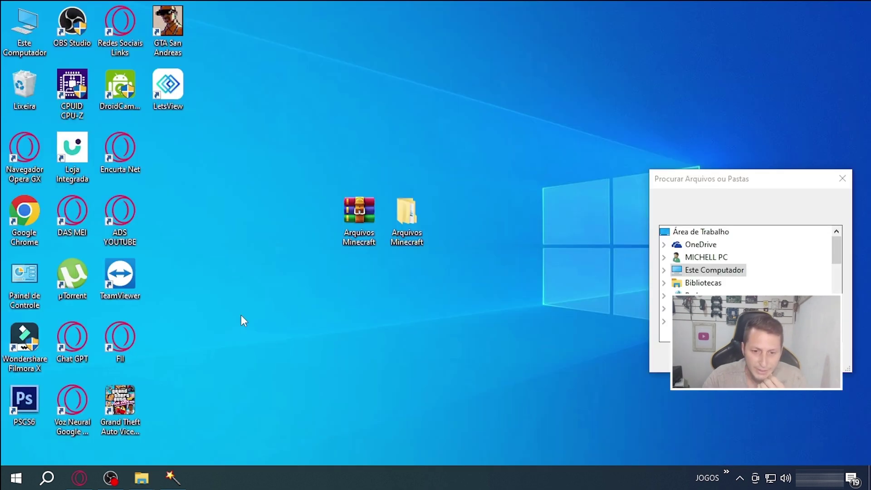
Create a new folder with the default name on the desktop and place it below the LetsView shortcut
right_click(241, 315)
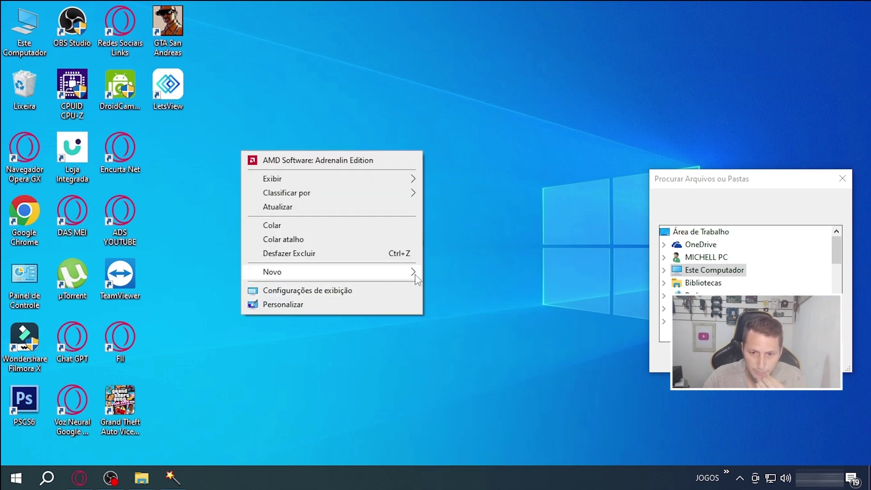
left_click(434, 274)
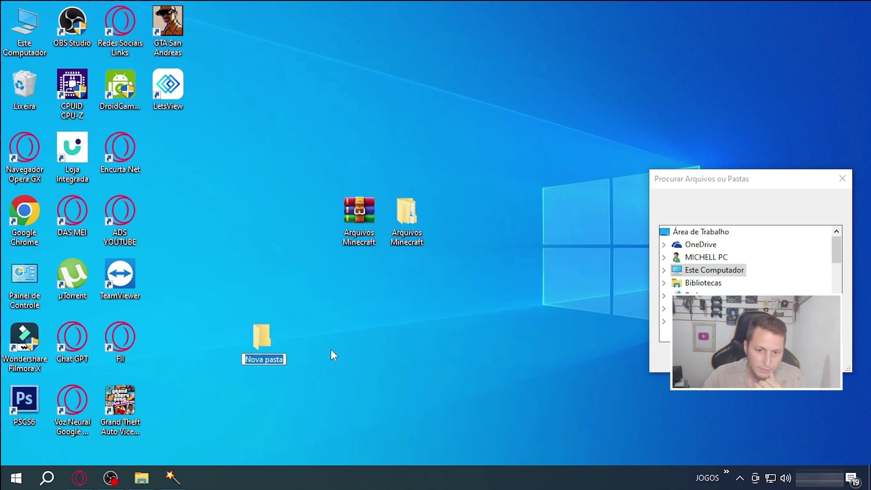
key("Return")
left_click_drag(274, 342, 208, 225)
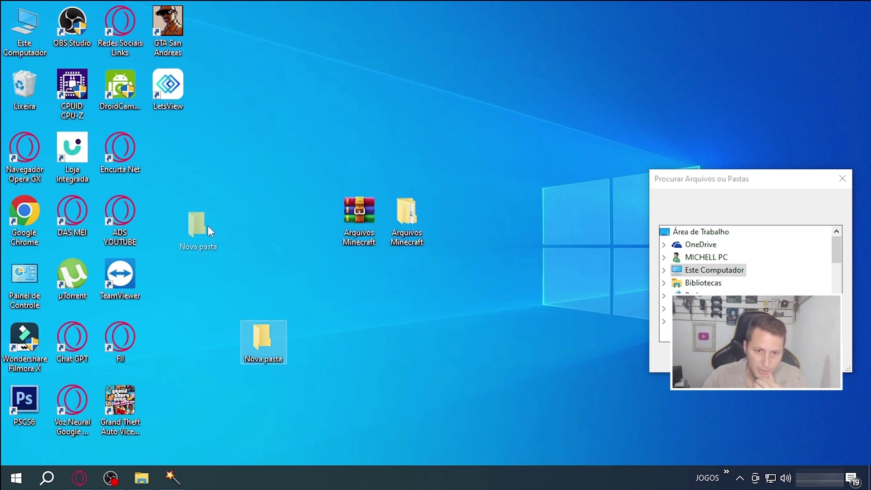
left_click_drag(182, 151, 181, 152)
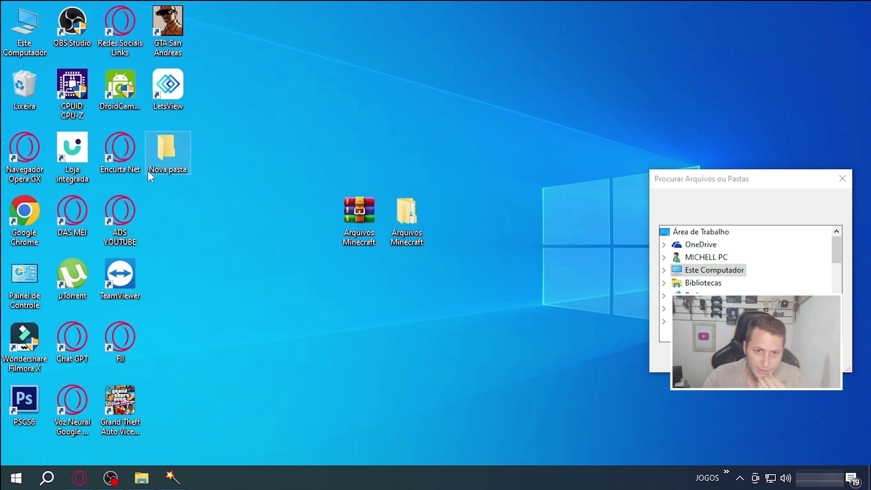
Paste the copied Windows.ApplicationModel.Store.dll into the new desktop folder, open the folder to check it, and close it
right_click(169, 162)
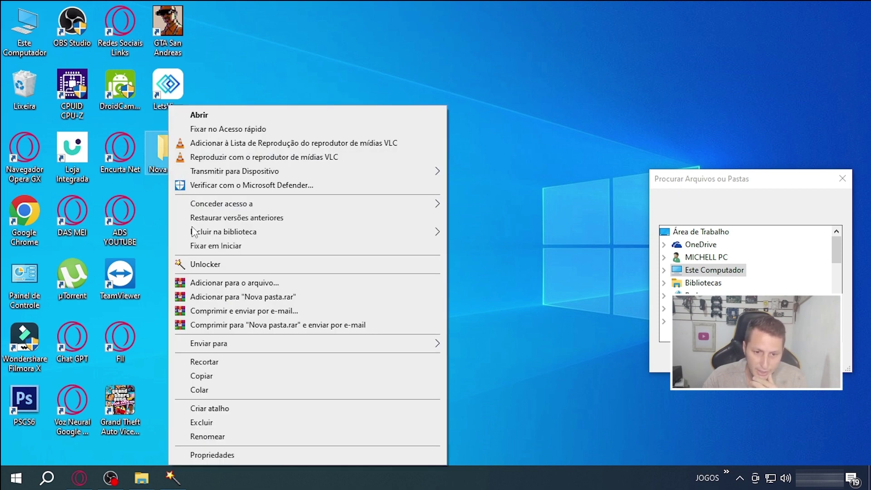
left_click(206, 391)
double_click(167, 158)
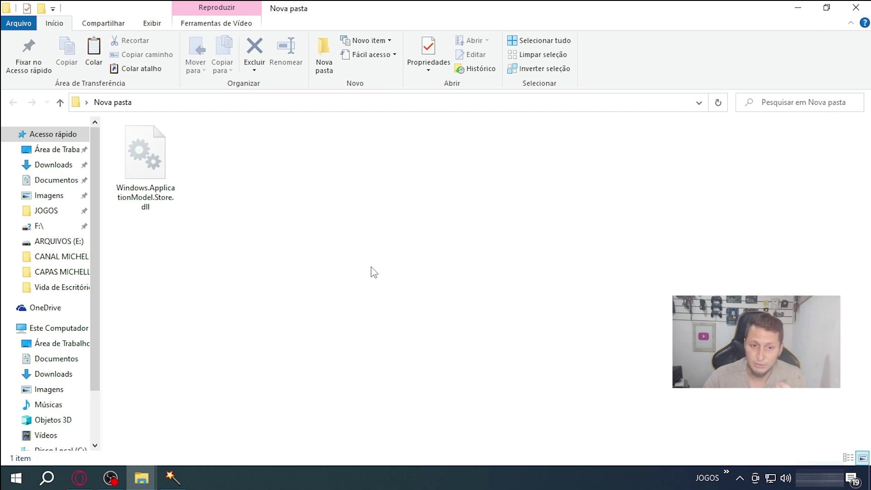
left_click(855, 10)
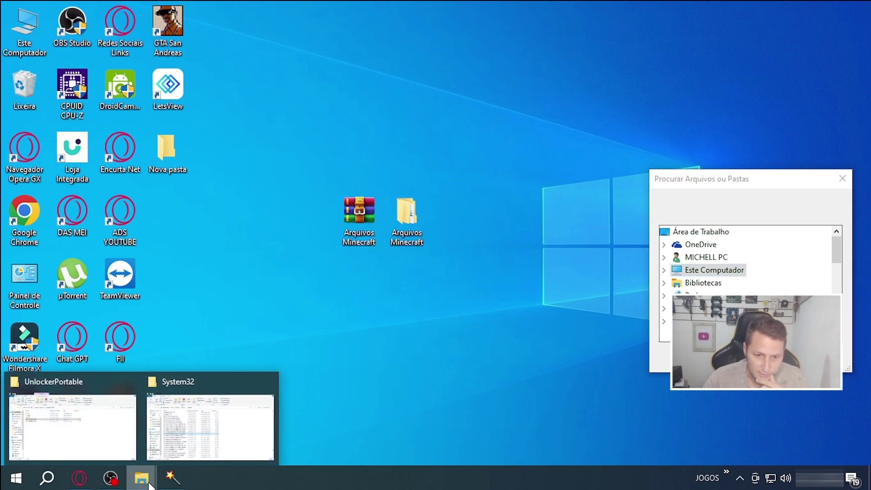
Delete Windows.ApplicationModel.Store.dll from the Windows System32 folder using Unlocker with the Apagar action
left_click(210, 427)
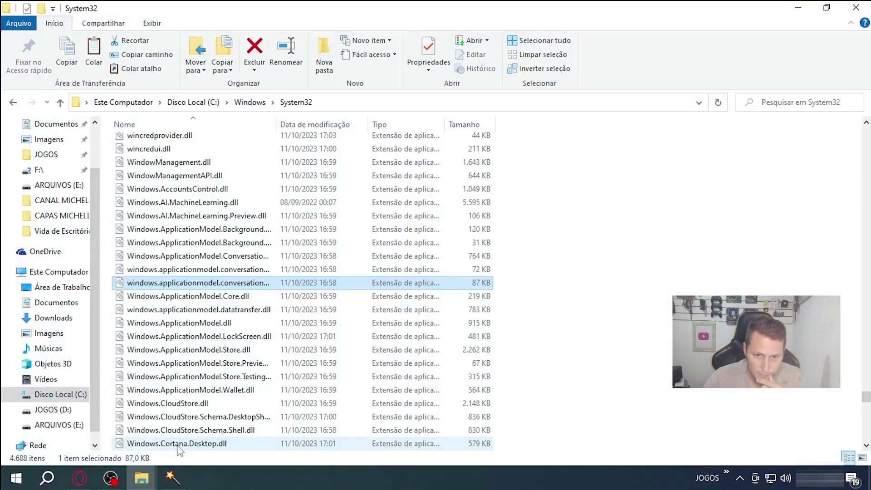
right_click(189, 355)
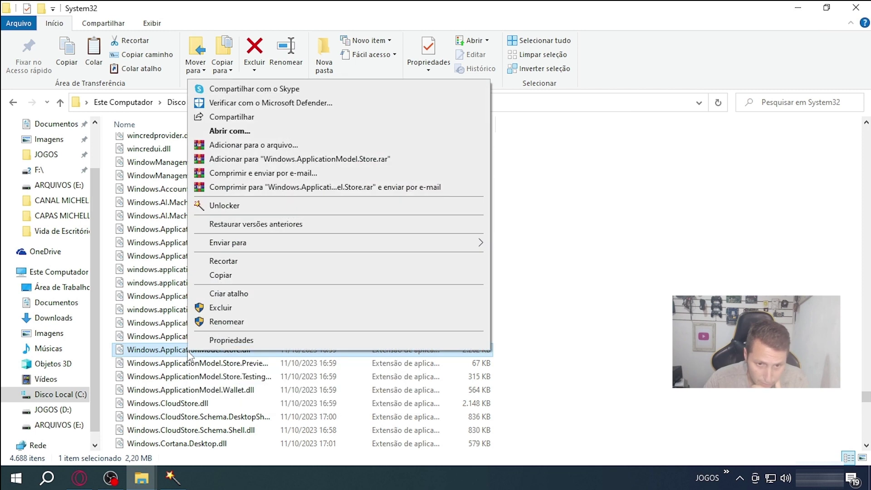
double_click(224, 207)
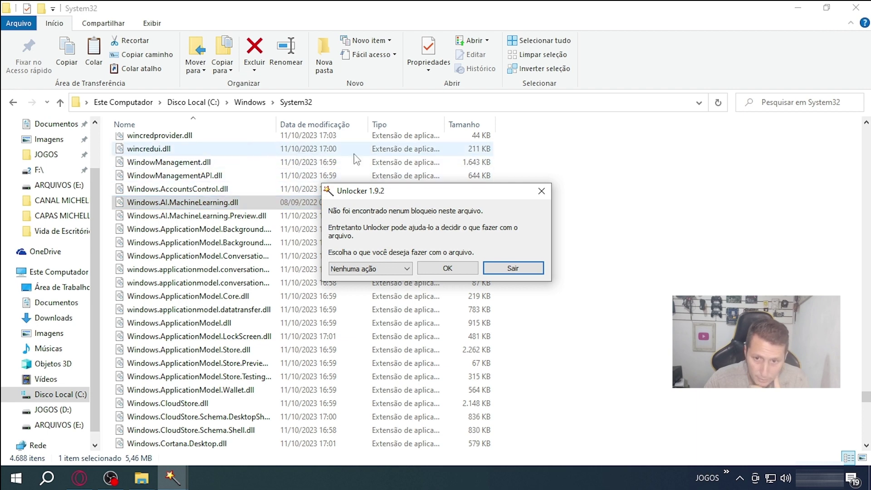
left_click_drag(432, 197, 348, 207)
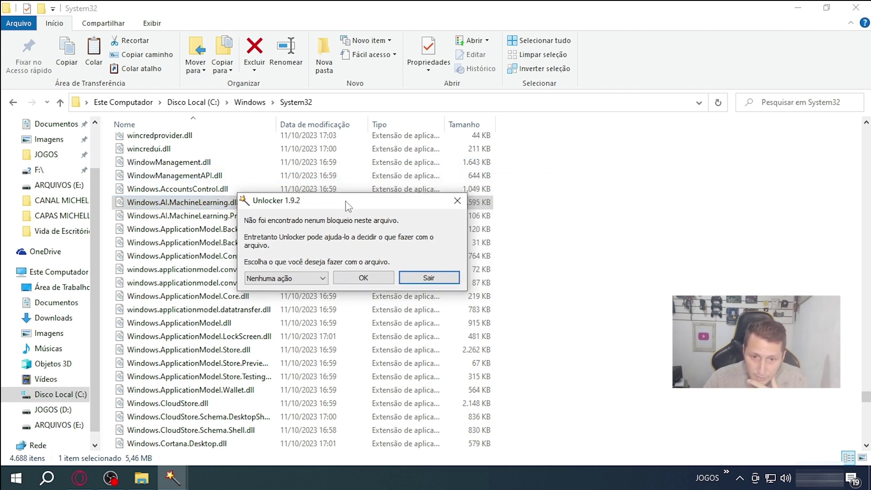
left_click(313, 282)
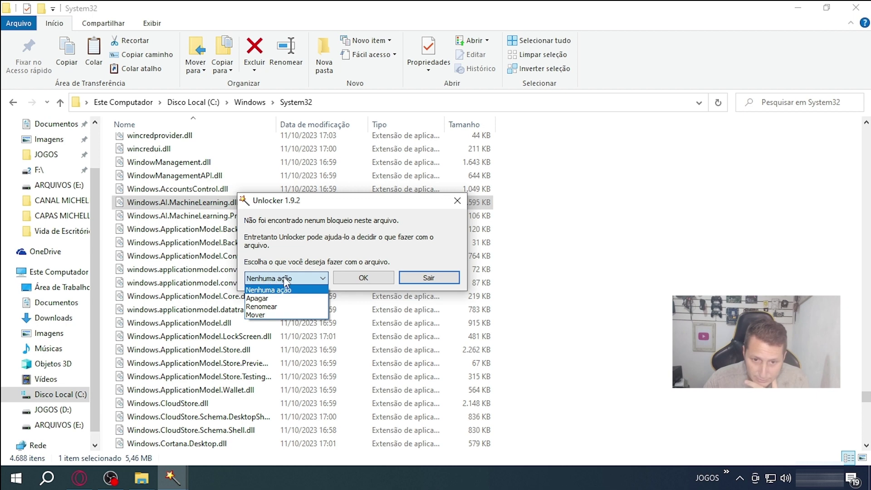
left_click(257, 298)
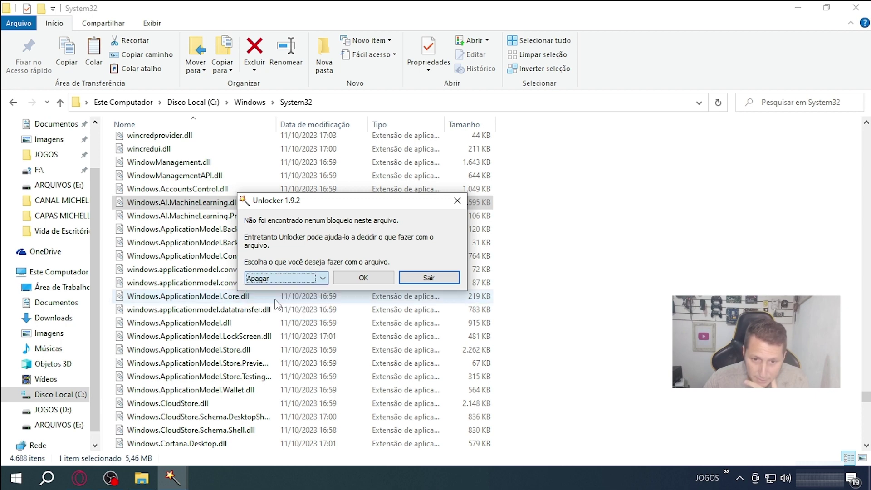
left_click(353, 281)
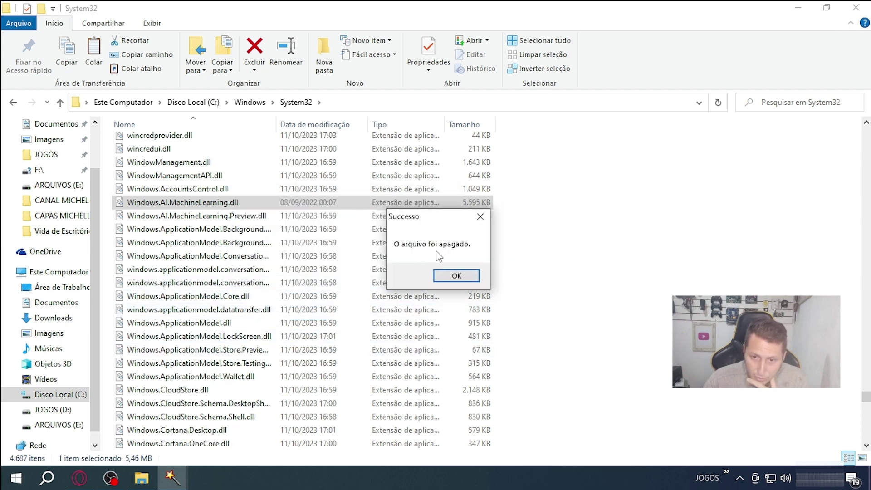
left_click(456, 277)
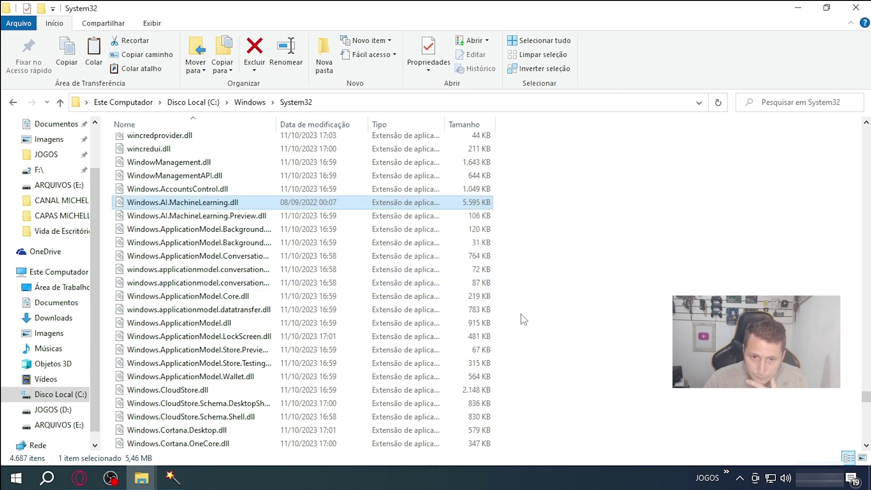
Copy Windows.ApplicationModel.Store.dll from the System32 folder inside the extracted Arquivos Minecraft folder and close that window
left_click(798, 11)
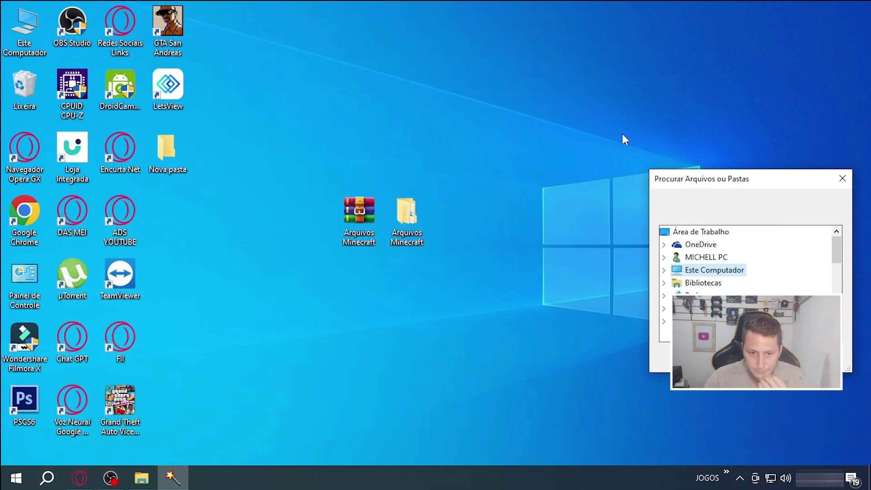
double_click(408, 227)
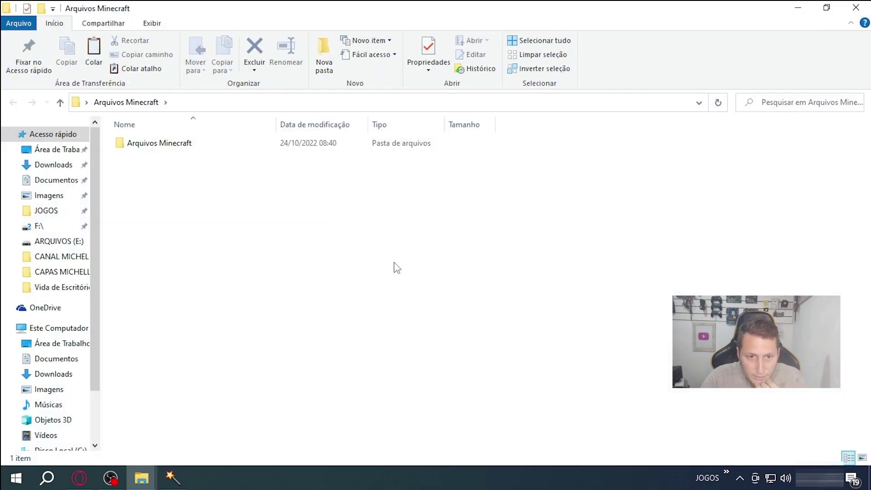
double_click(146, 146)
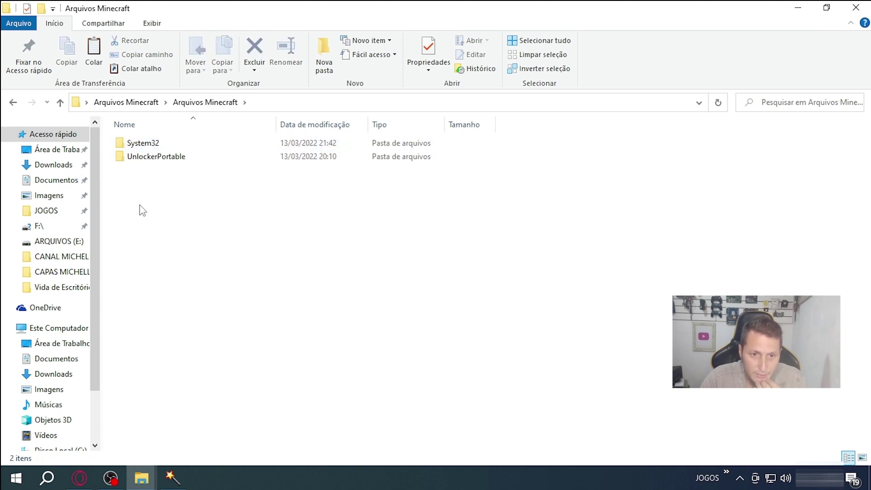
double_click(145, 144)
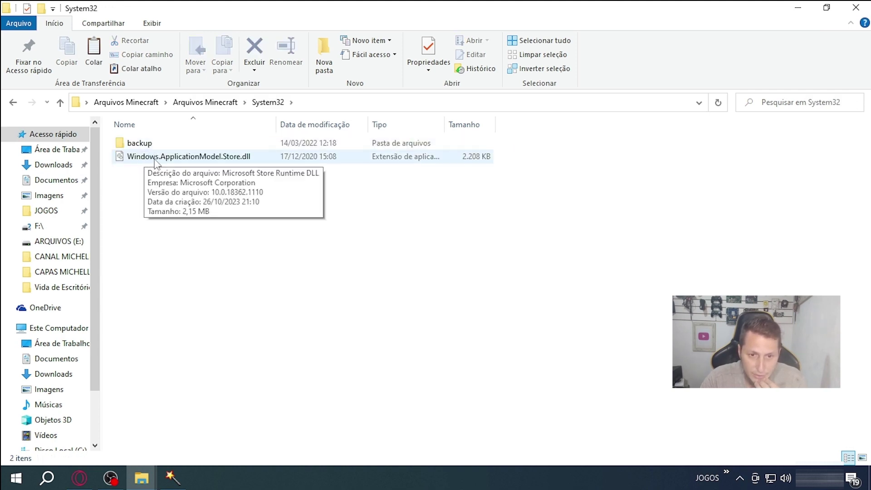
right_click(157, 158)
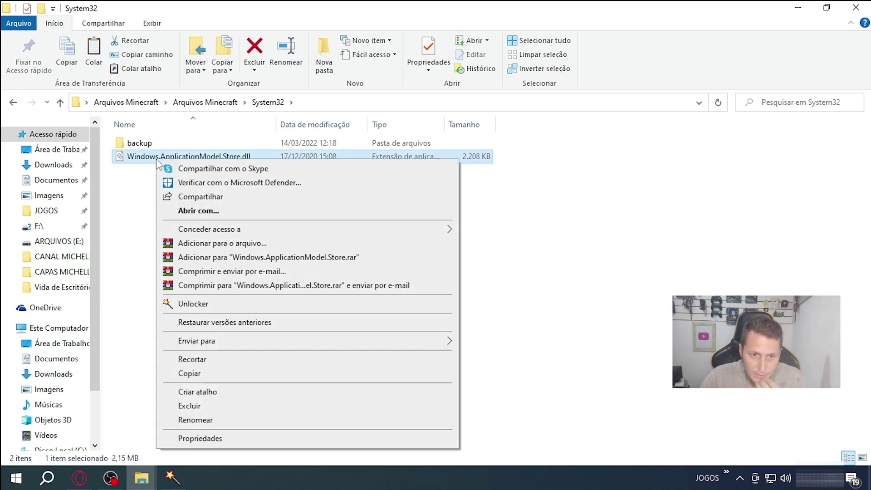
left_click(207, 374)
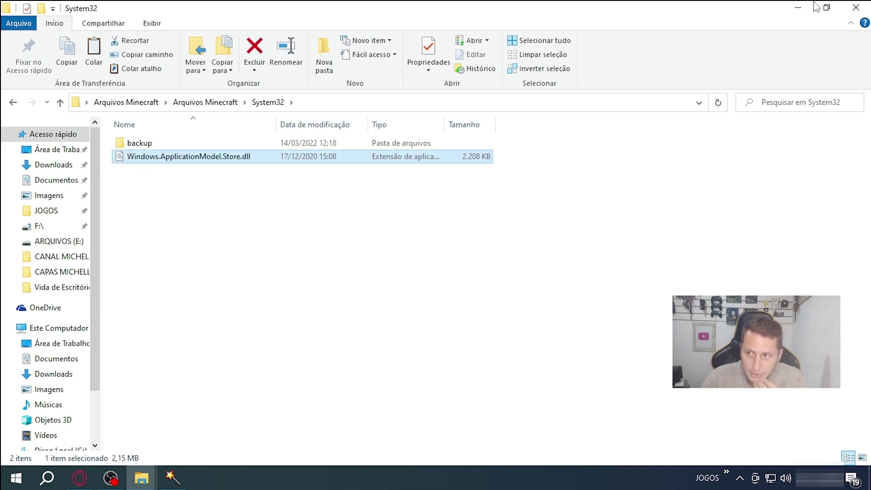
left_click(856, 8)
Paste the replacement Windows.ApplicationModel.Store.dll into the Windows System32 folder with administrator permission and close the folder
left_click(135, 485)
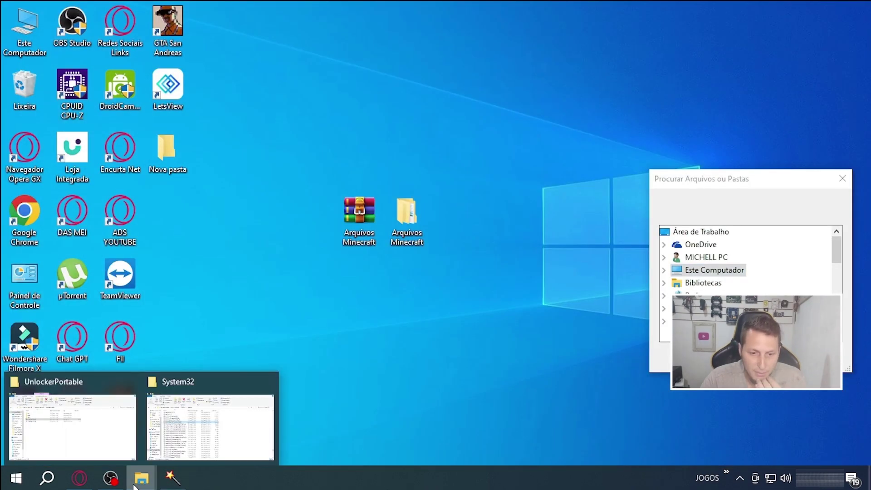
left_click(195, 432)
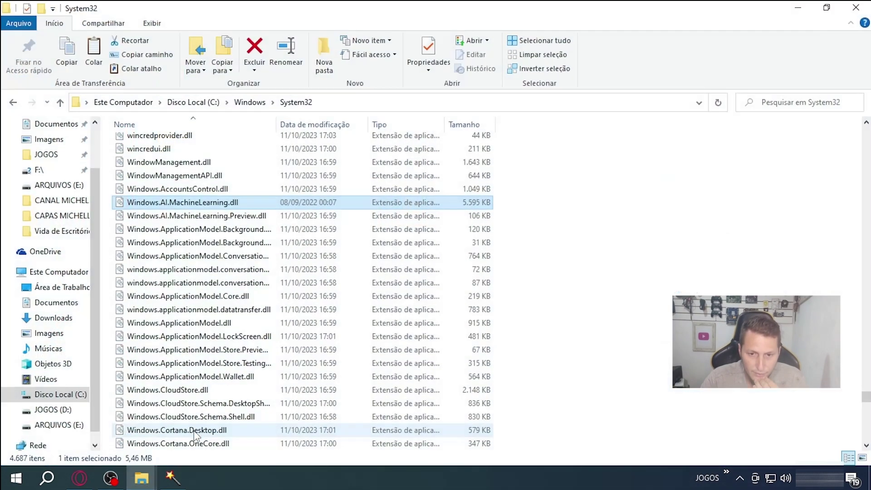
right_click(624, 205)
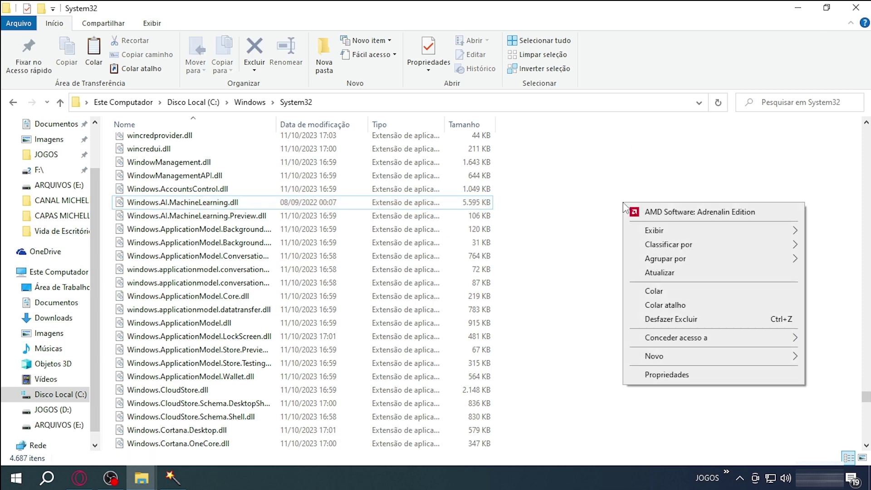
left_click(645, 293)
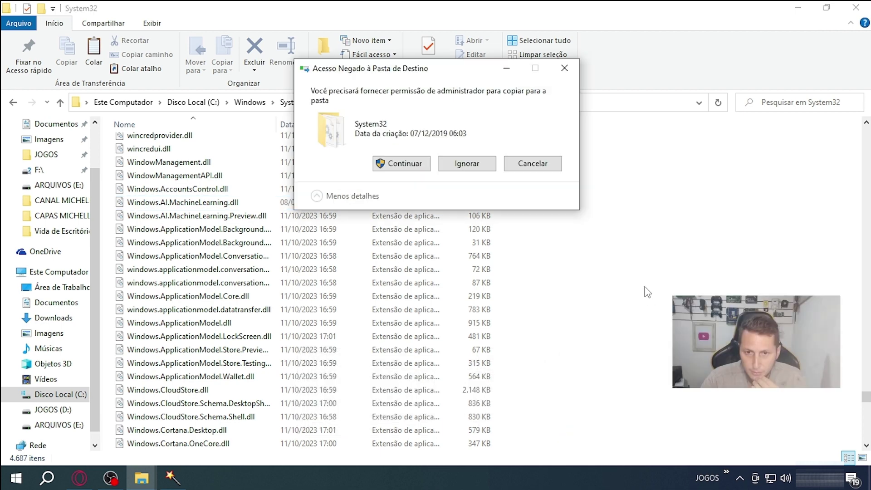
left_click(416, 166)
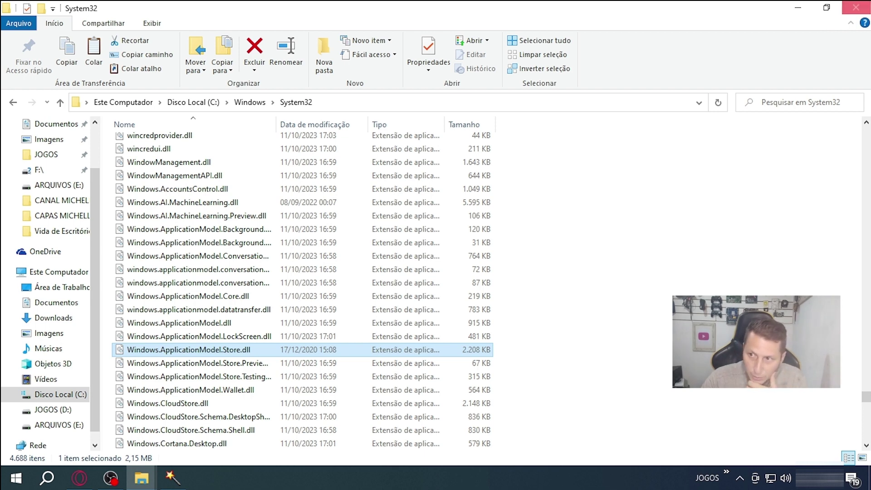
left_click(864, 8)
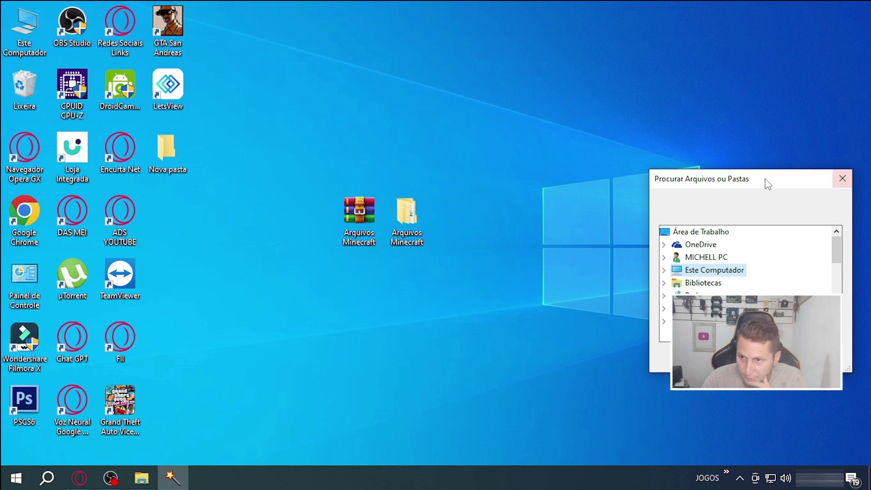
Close the Unlocker file browser and delete the Arquivos Minecraft archive from the desktop
left_click(841, 179)
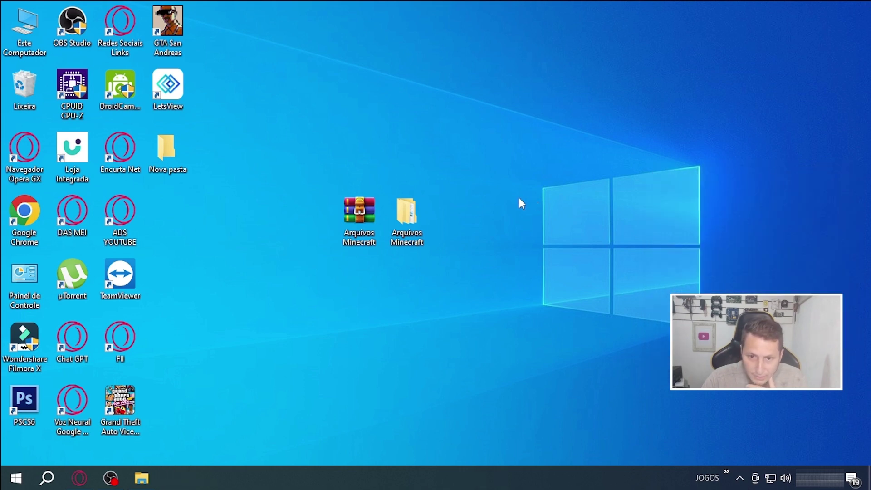
left_click_drag(520, 198, 340, 245)
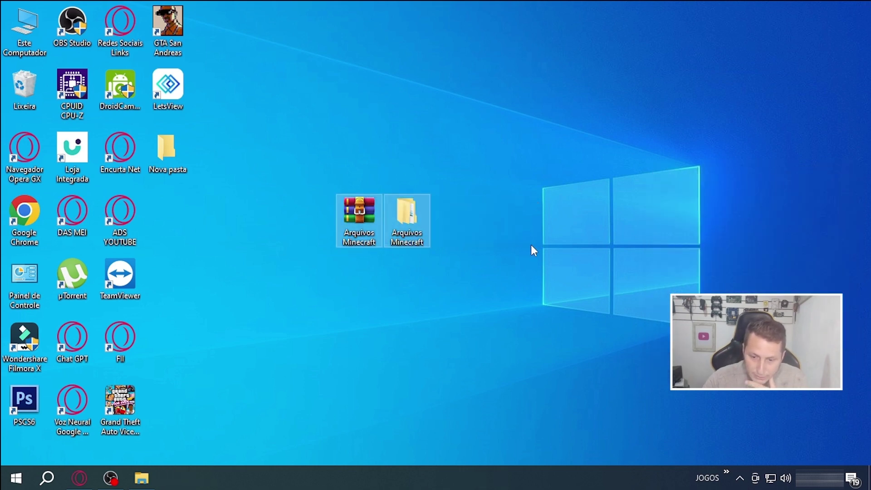
key("Delete")
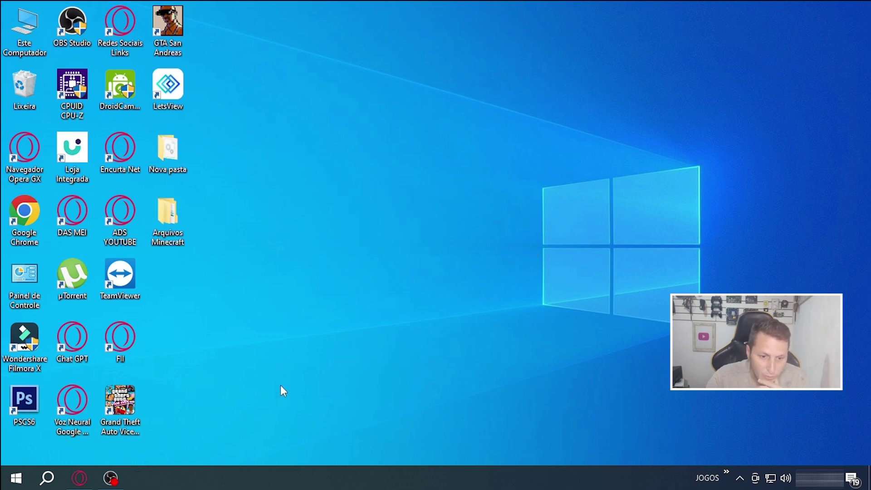
Search Windows for Minecraft, launch the app, and choose to sign in with the Microsoft account on the welcome screen
left_click(48, 481)
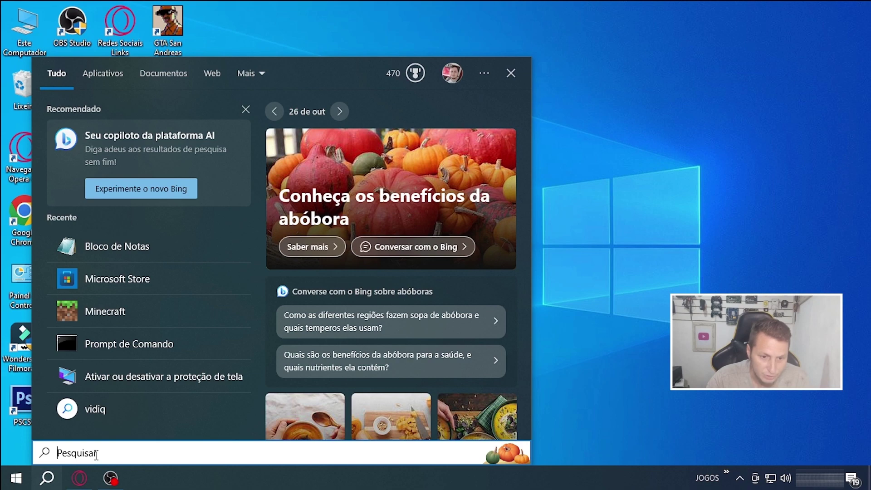
type("MINE")
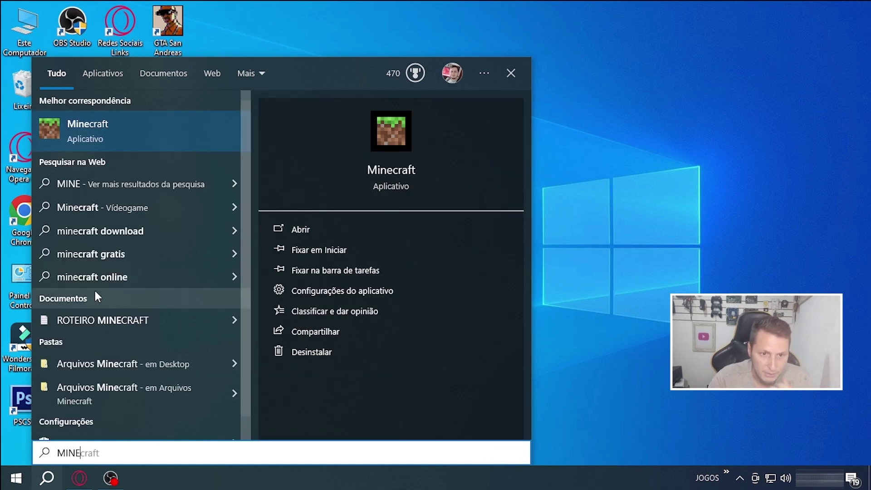
left_click(116, 137)
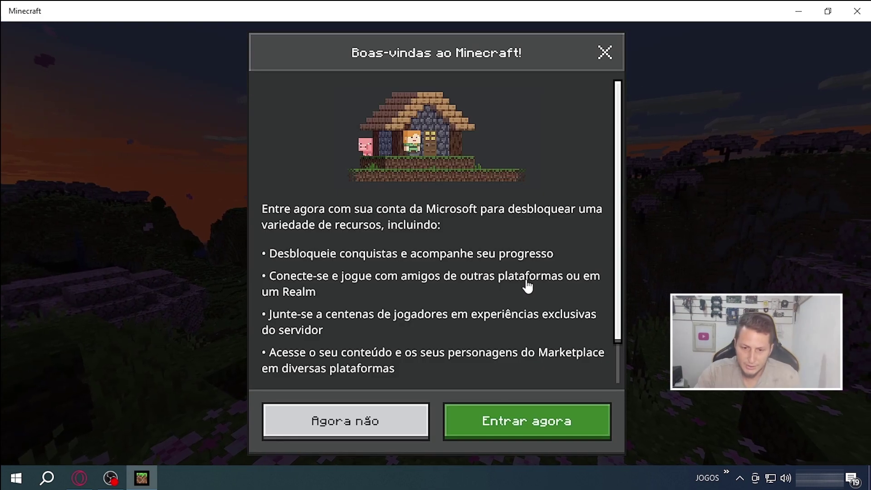
left_click(547, 422)
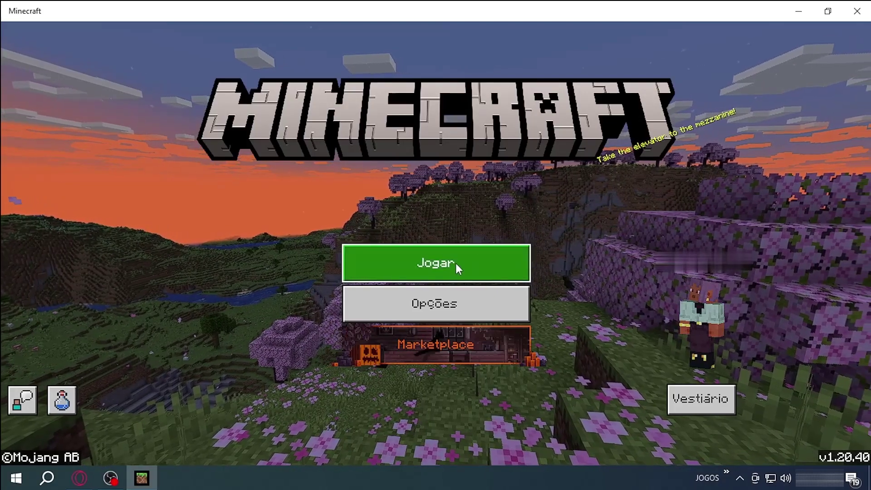
Join the featured Galaxite server, accepting the connection and online play notices, and punch the entry board to enter its lobby
left_click(446, 263)
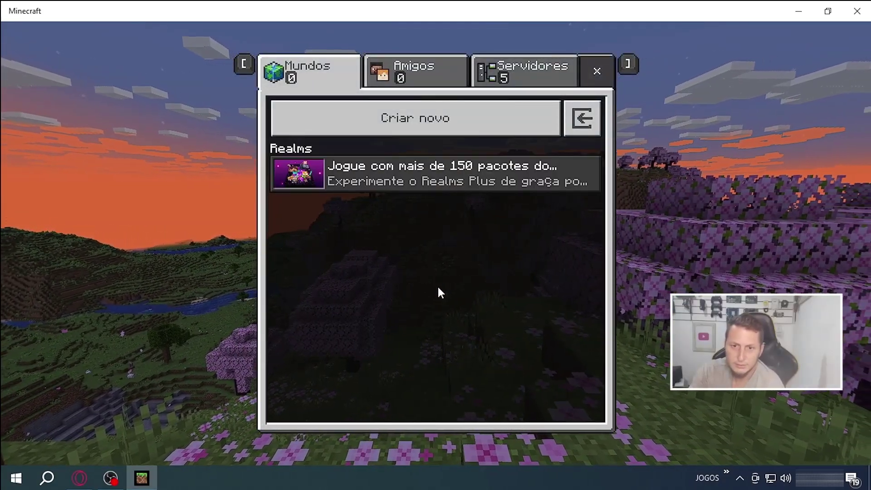
left_click(523, 76)
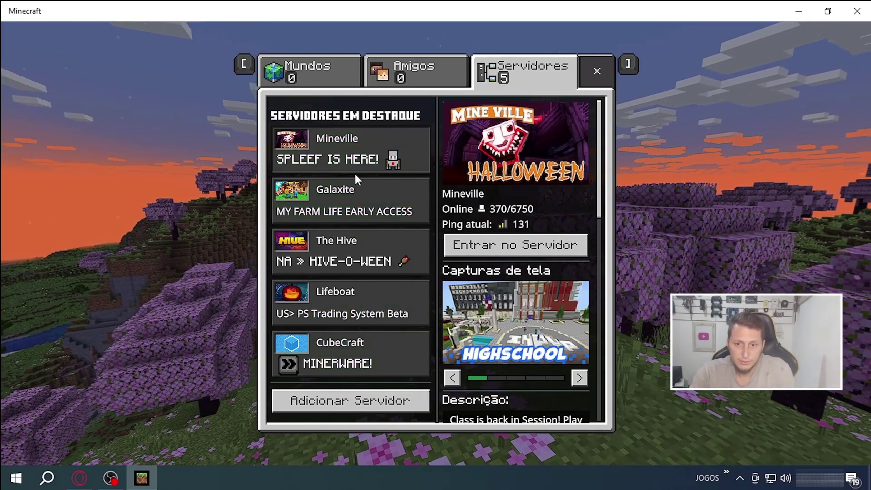
left_click(352, 192)
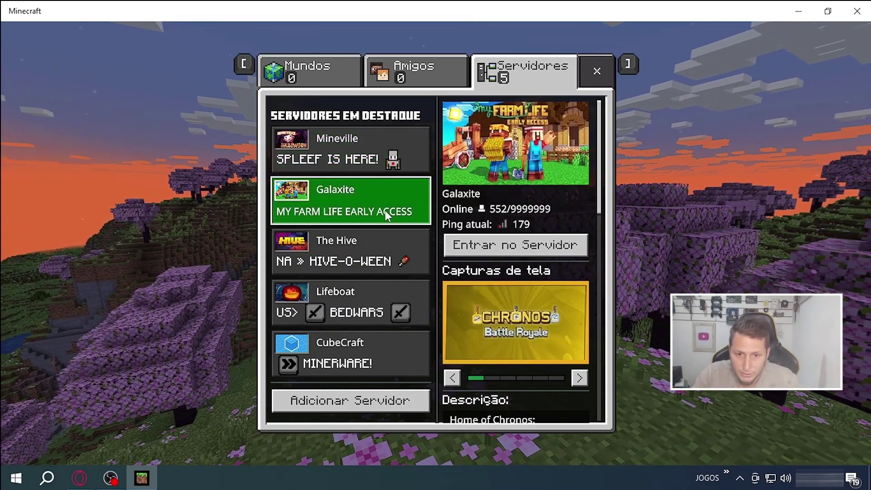
left_click(496, 244)
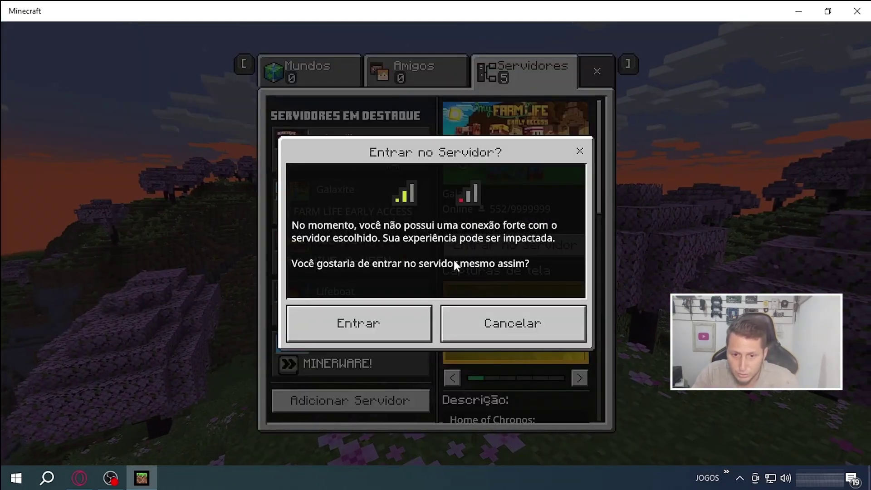
left_click(389, 324)
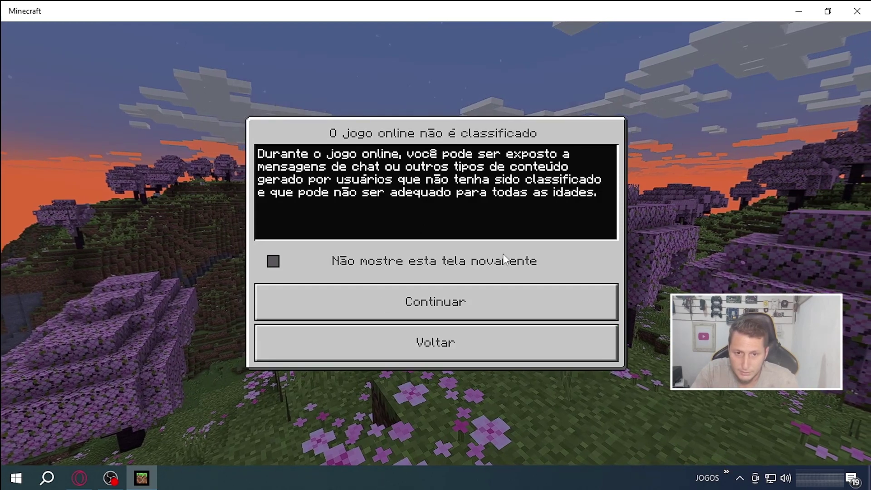
left_click(414, 301)
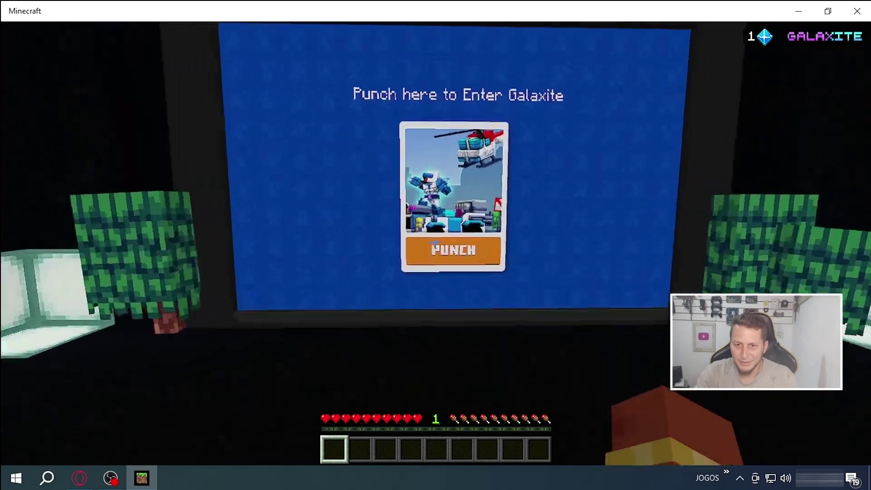
left_click(435, 242)
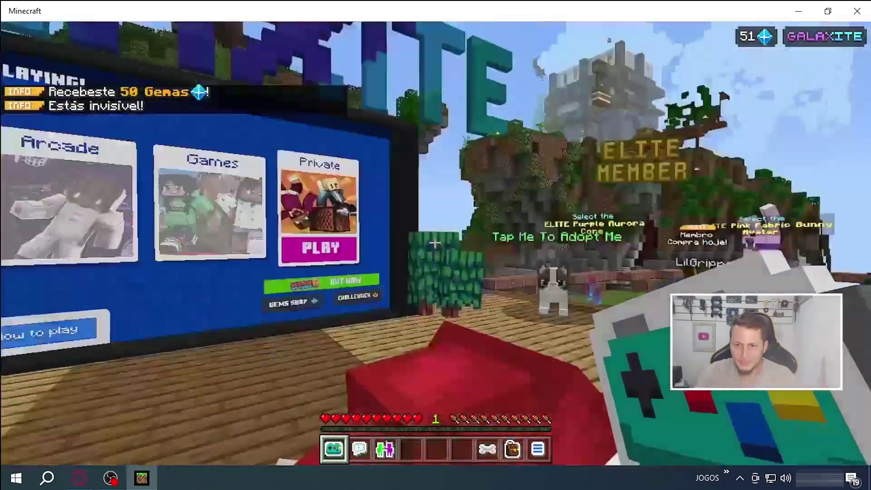